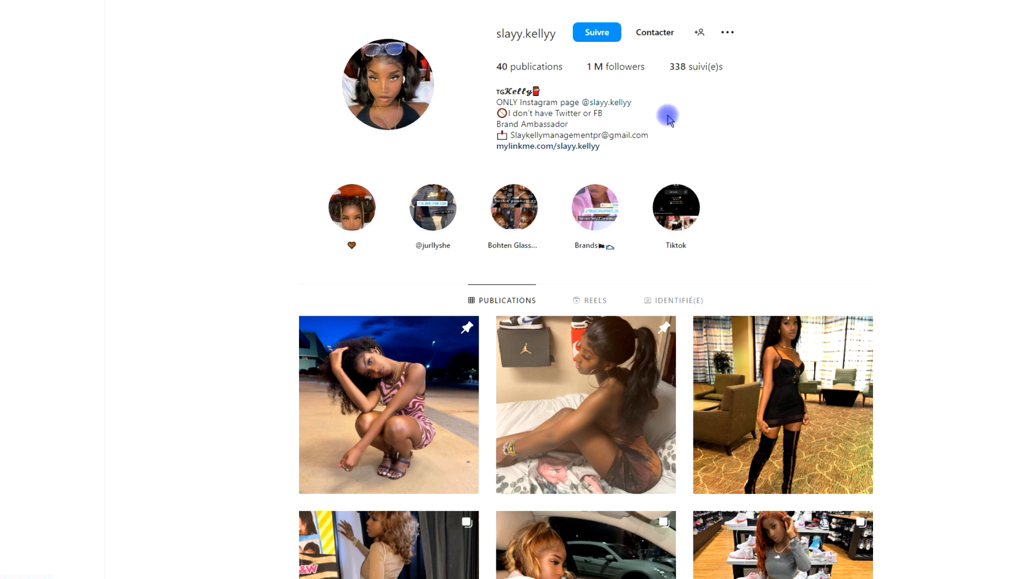
Step: Find the profile's post of the black jumpsuit against the orange wall and show its second photo
{"action": "scroll", "coordinate": [872, 131], "scroll_direction": "down", "scroll_amount": 10}
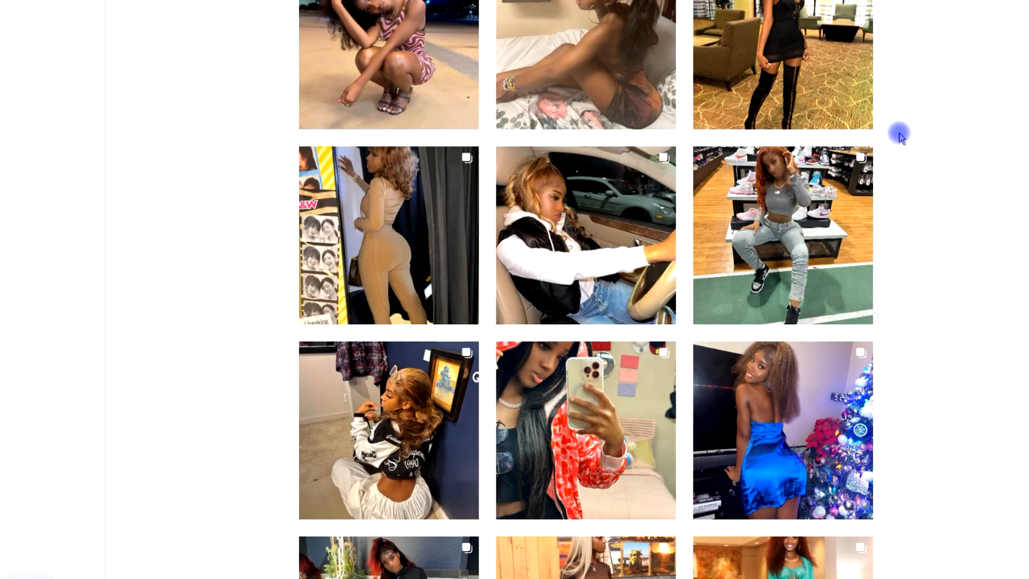
{"action": "scroll", "coordinate": [924, 119], "scroll_direction": "down", "scroll_amount": 2}
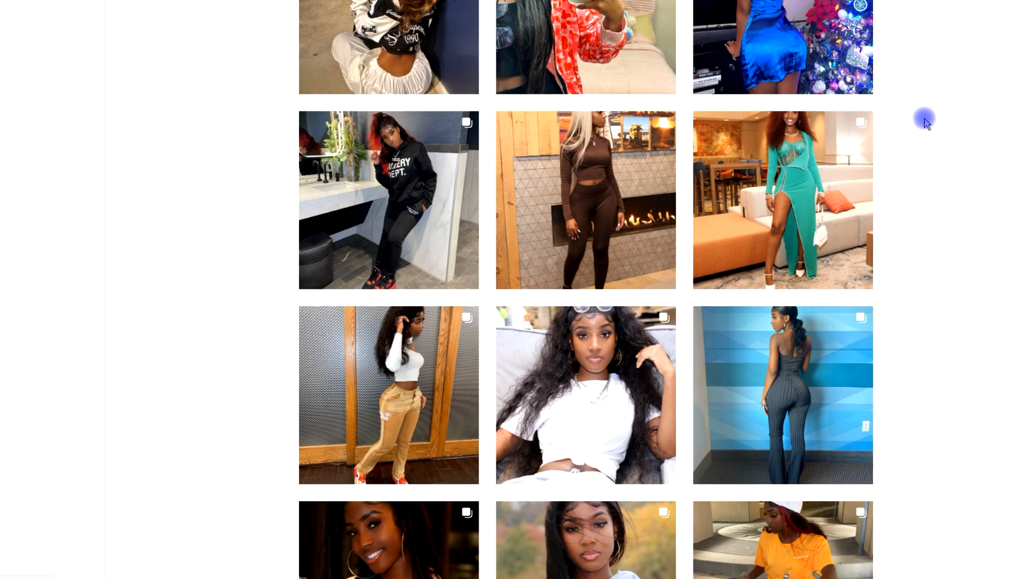
{"action": "scroll", "coordinate": [933, 113], "scroll_direction": "down", "scroll_amount": 5}
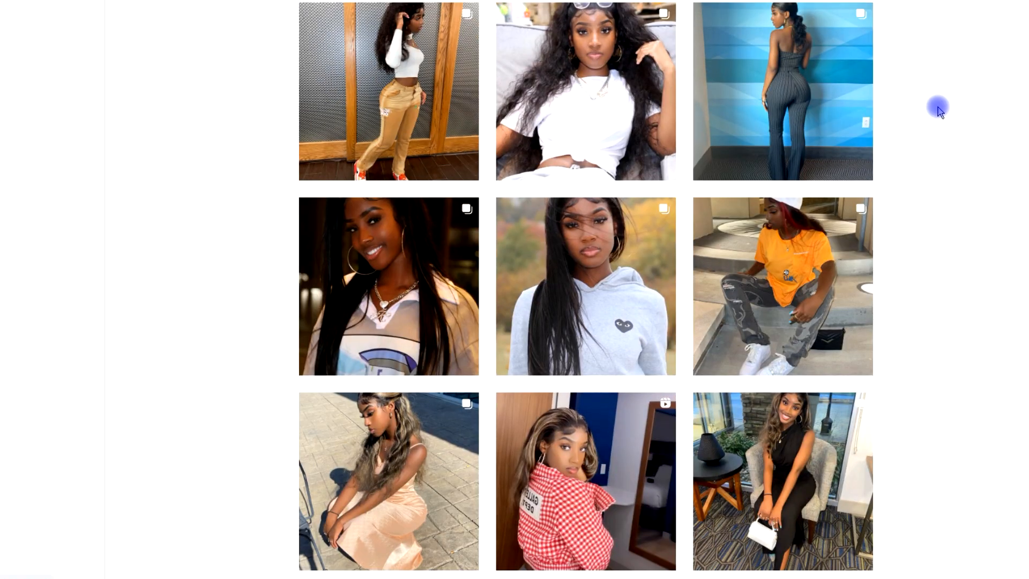
{"action": "scroll", "coordinate": [939, 108], "scroll_direction": "up", "scroll_amount": 6}
{"action": "scroll", "coordinate": [942, 112], "scroll_direction": "down", "scroll_amount": 7}
{"action": "scroll", "coordinate": [943, 113], "scroll_direction": "down", "scroll_amount": 12}
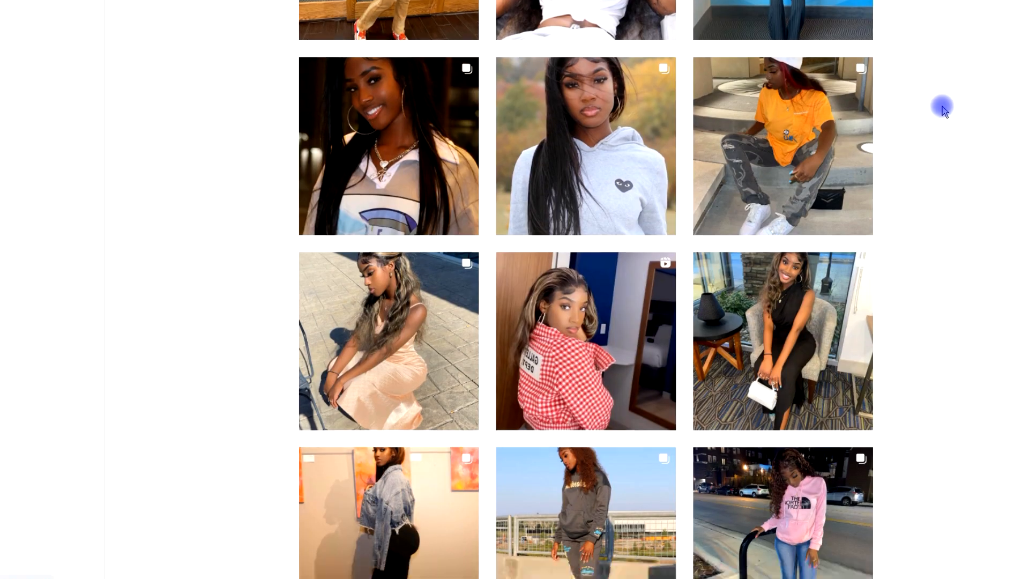
{"action": "scroll", "coordinate": [949, 113], "scroll_direction": "down", "scroll_amount": 5}
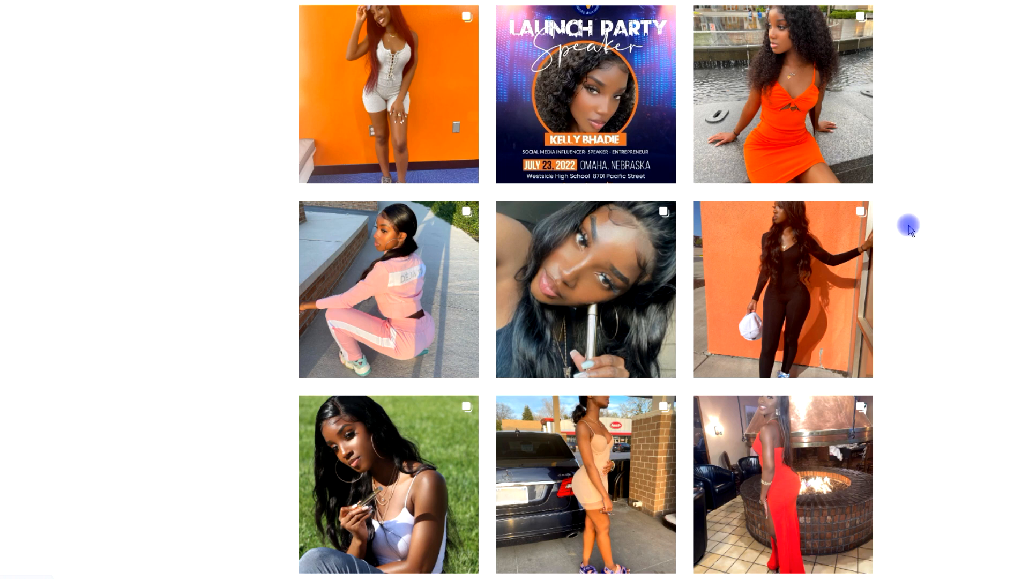
{"action": "left_click", "coordinate": [791, 254]}
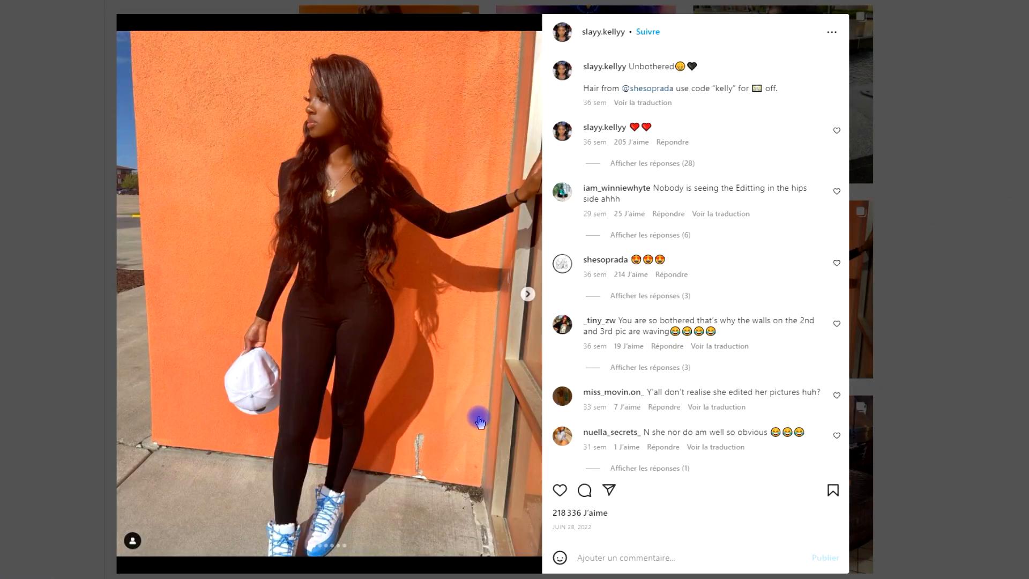
{"action": "left_click", "coordinate": [528, 294]}
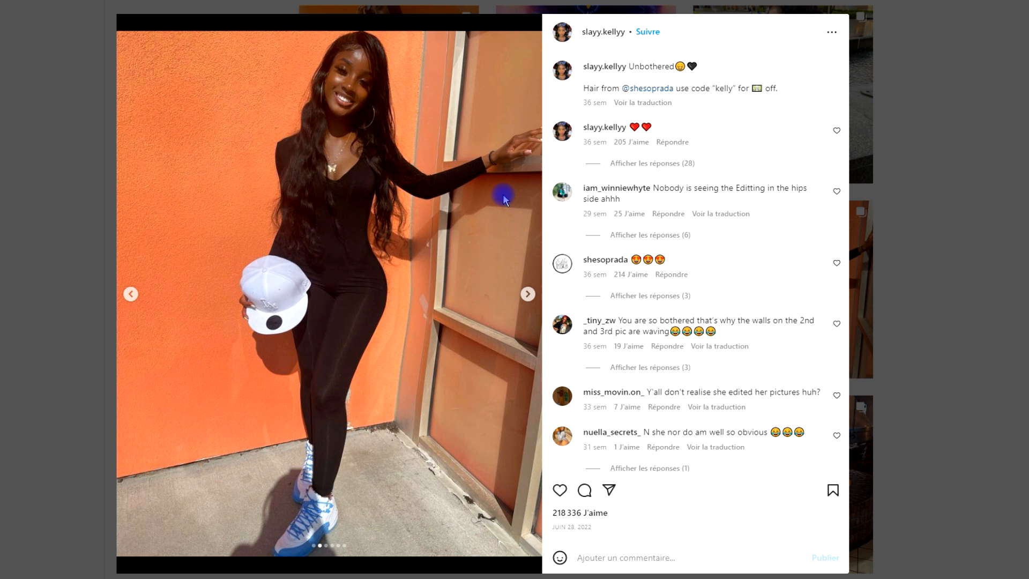
Step: Inspect the photo's page code, expand its container and open the image source in a new tab
{"action": "right_click", "coordinate": [397, 238]}
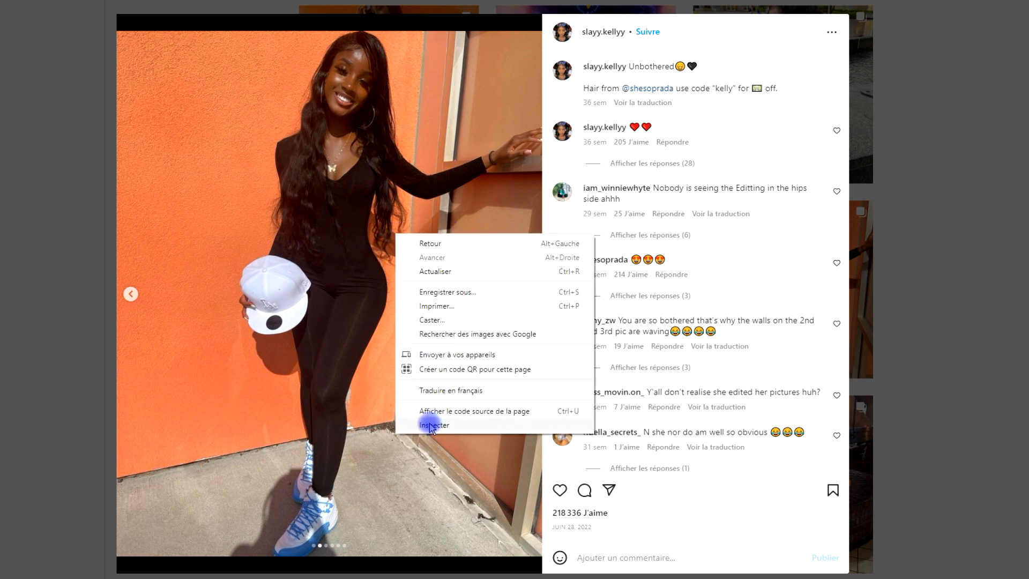
{"action": "key", "text": "Escape"}
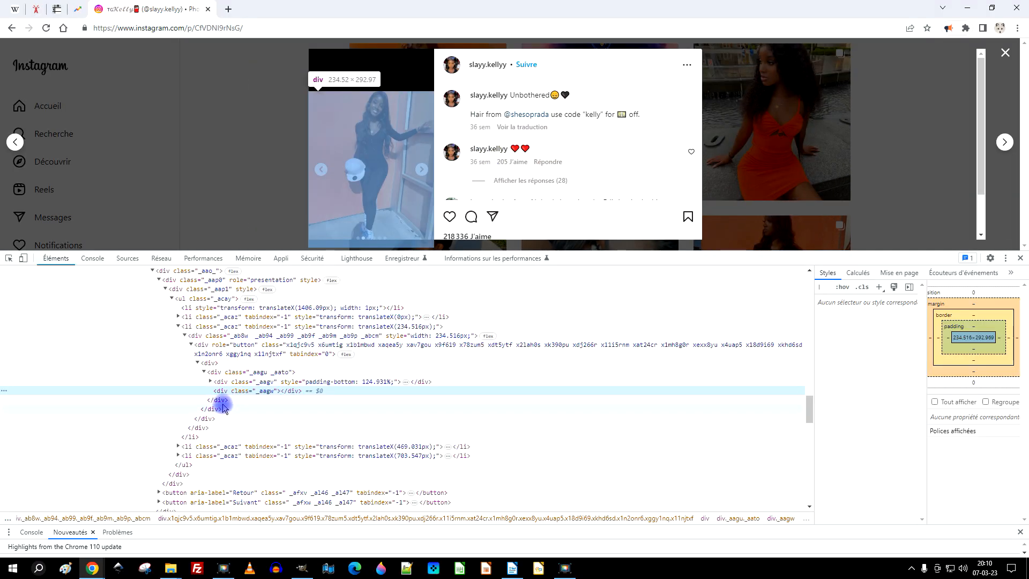
{"action": "left_click", "coordinate": [210, 382]}
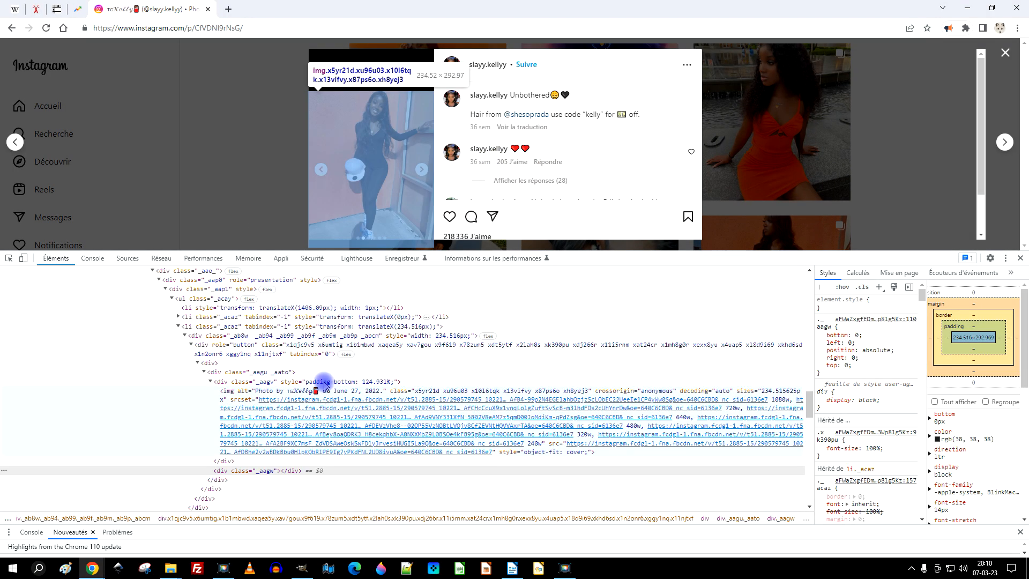
{"action": "right_click", "coordinate": [322, 450]}
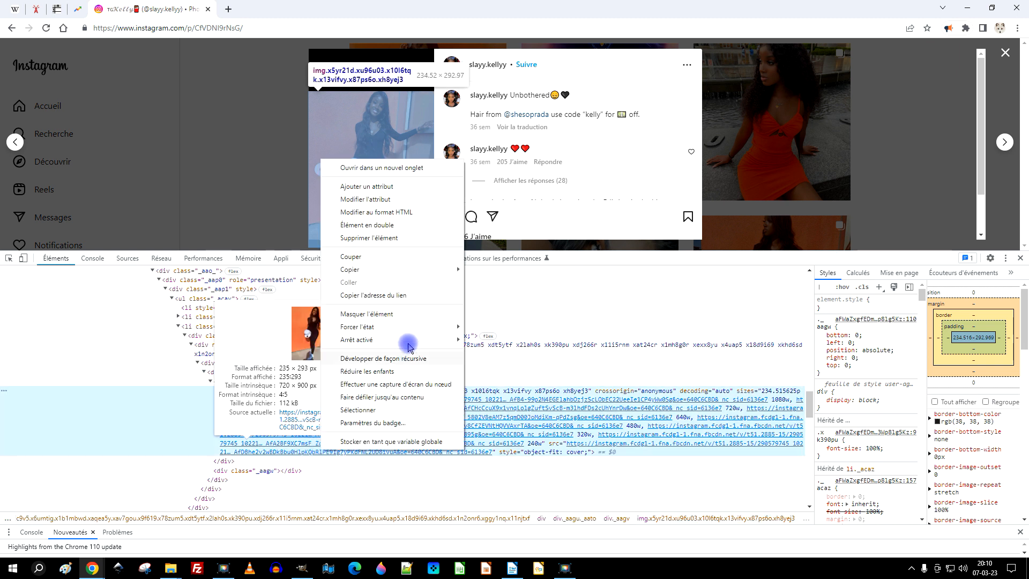
{"action": "left_click", "coordinate": [379, 169]}
Step: Copy the full-size photo and paste it into GIMP as a new image
{"action": "right_click", "coordinate": [506, 234]}
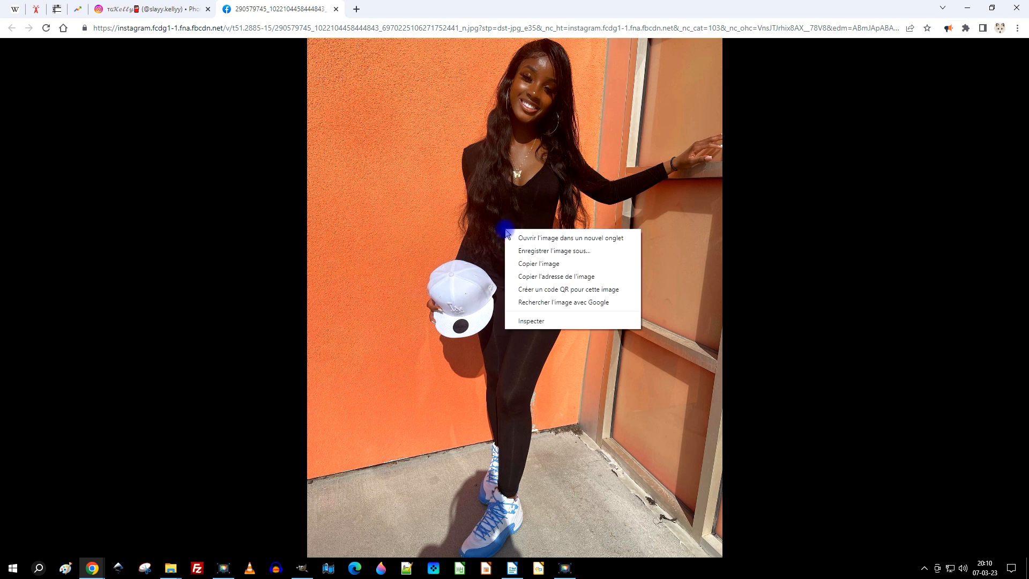
{"action": "left_click", "coordinate": [545, 269]}
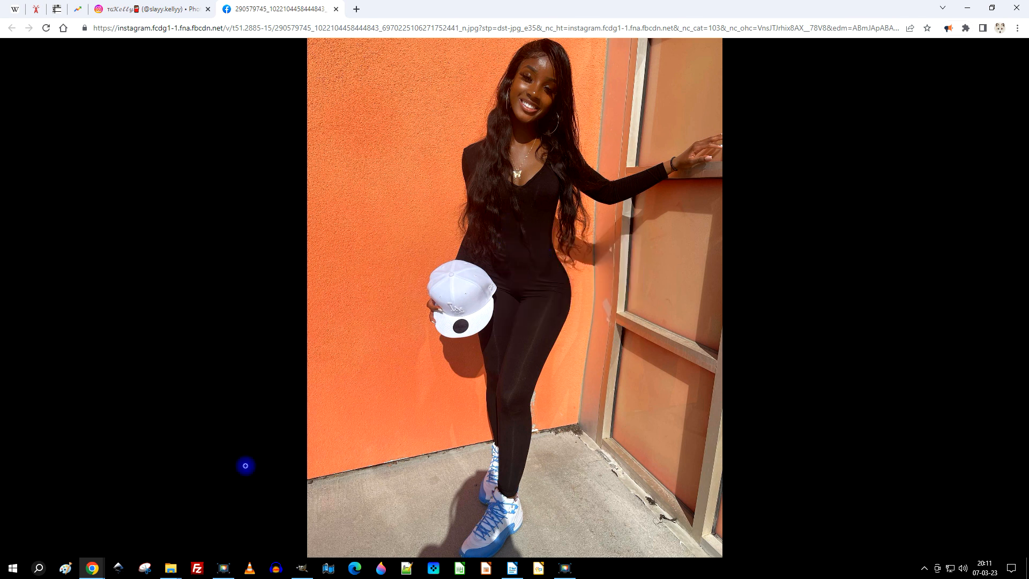
{"action": "left_click", "coordinate": [303, 568]}
{"action": "left_click", "coordinate": [40, 18]}
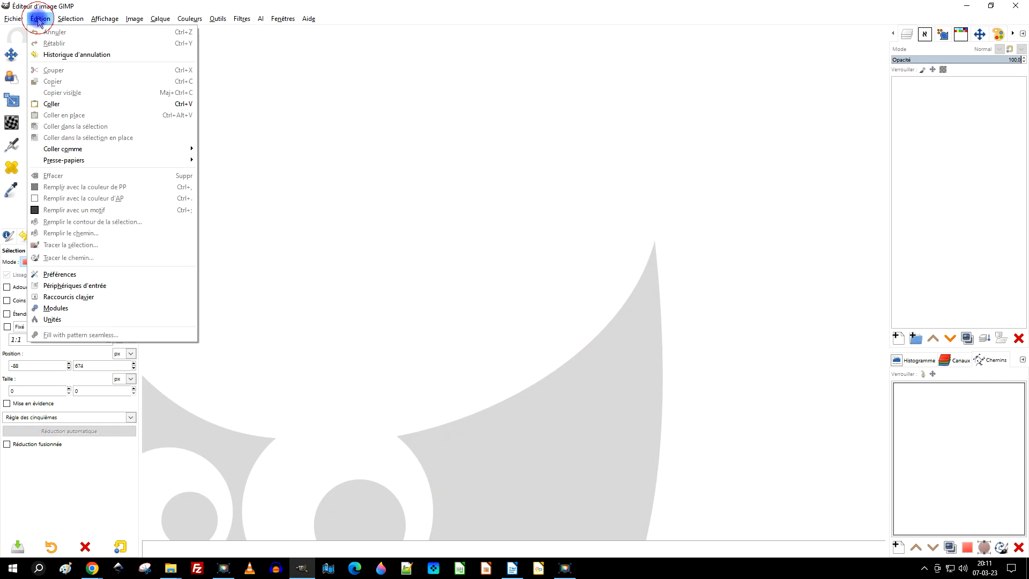
{"action": "left_click", "coordinate": [109, 105]}
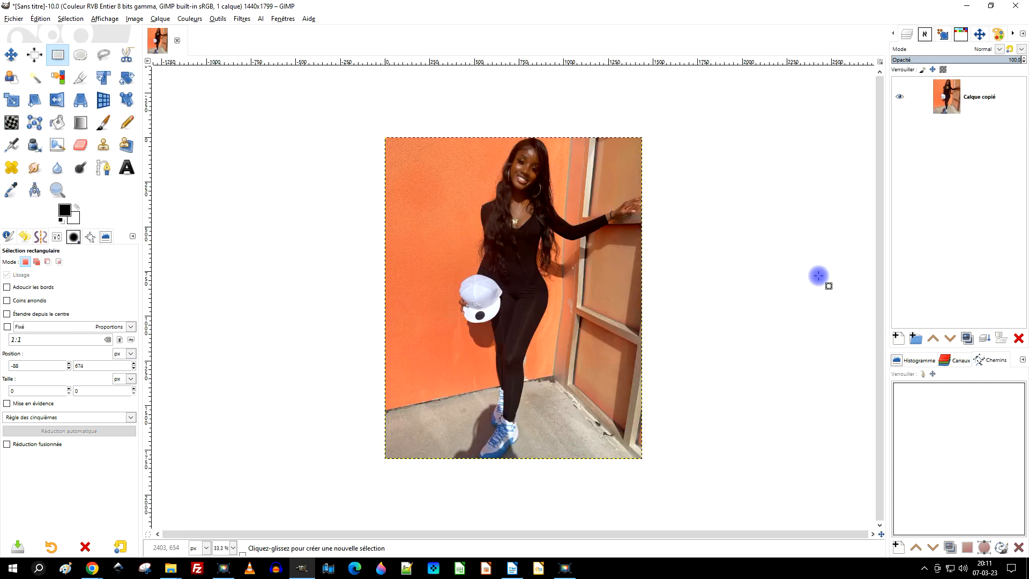
Step: Examine the wall corner and window frame beside the woman's hips up close and in full context
{"action": "scroll", "coordinate": [560, 304], "scroll_direction": "up", "scroll_amount": 1}
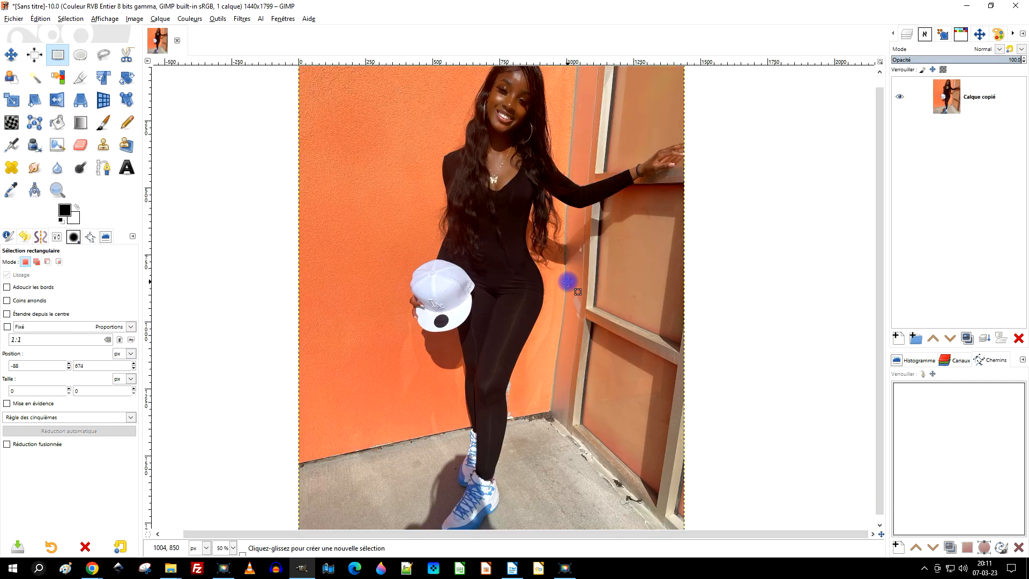
{"action": "scroll", "coordinate": [568, 281], "scroll_direction": "up", "scroll_amount": 2}
{"action": "scroll", "coordinate": [623, 266], "scroll_direction": "down", "scroll_amount": 2}
{"action": "key", "text": "z"}
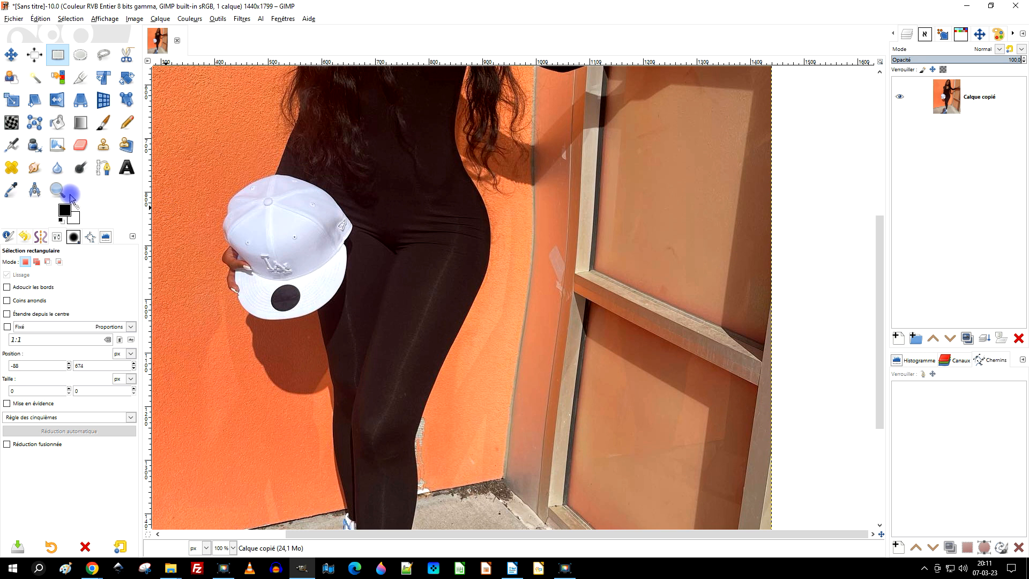
{"action": "left_click_drag", "start_coordinate": [381, 74], "coordinate": [689, 418]}
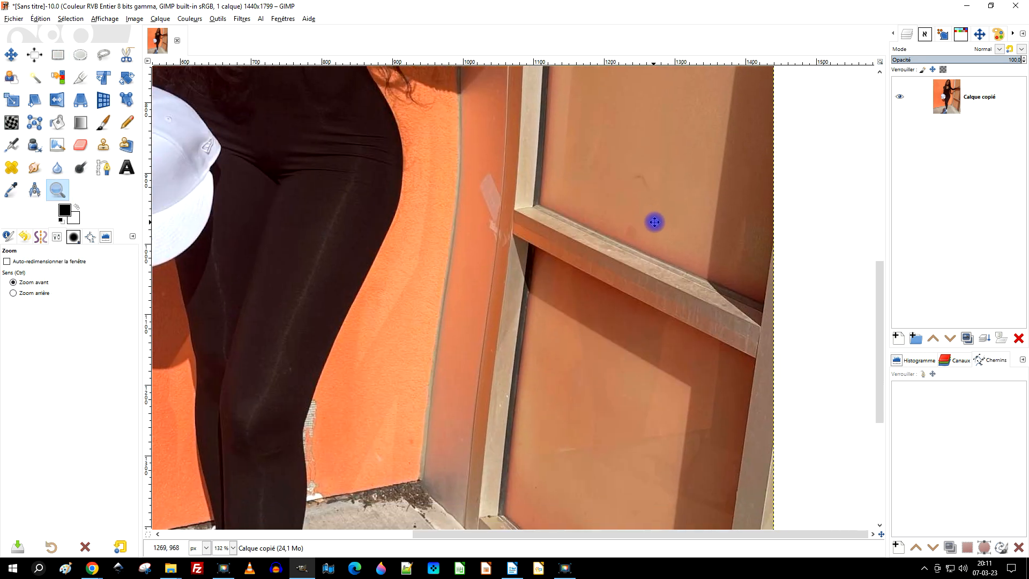
{"action": "left_click_drag", "start_coordinate": [654, 222], "coordinate": [652, 260]}
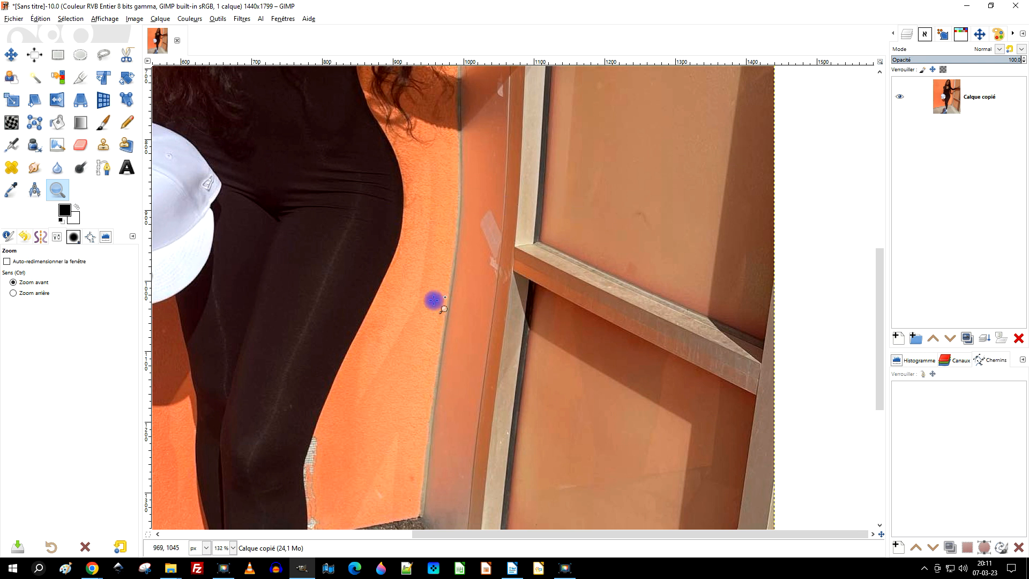
{"action": "scroll", "coordinate": [595, 287], "scroll_direction": "down", "scroll_amount": 4}
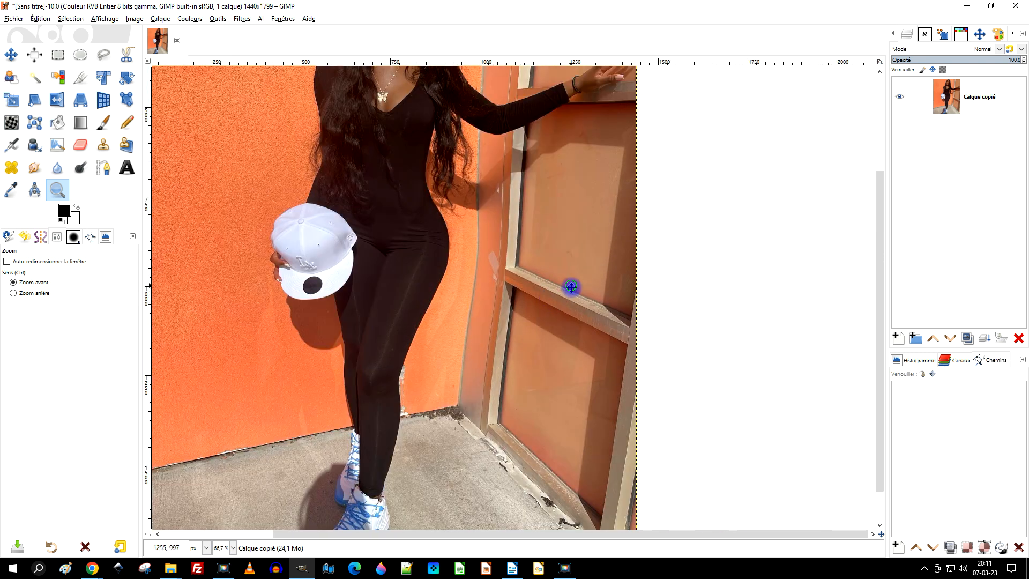
{"action": "left_click_drag", "start_coordinate": [571, 287], "coordinate": [487, 356]}
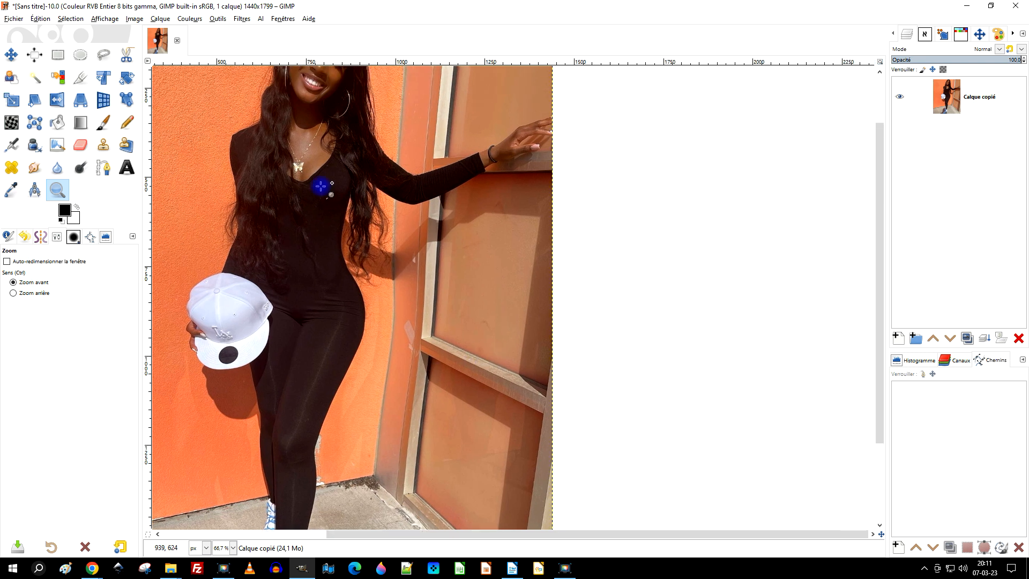
Step: Set up the Pencil tool with the Hardness 075 brush at size 5 and a red ff0000 foreground colour
{"action": "left_click", "coordinate": [127, 122]}
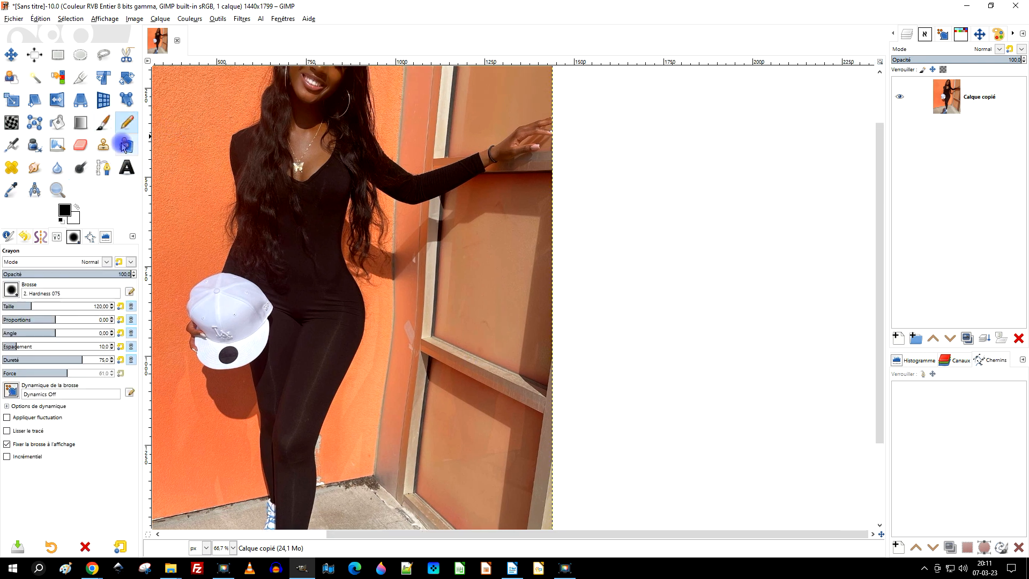
{"action": "left_click", "coordinate": [11, 290]}
{"action": "left_click", "coordinate": [64, 210]}
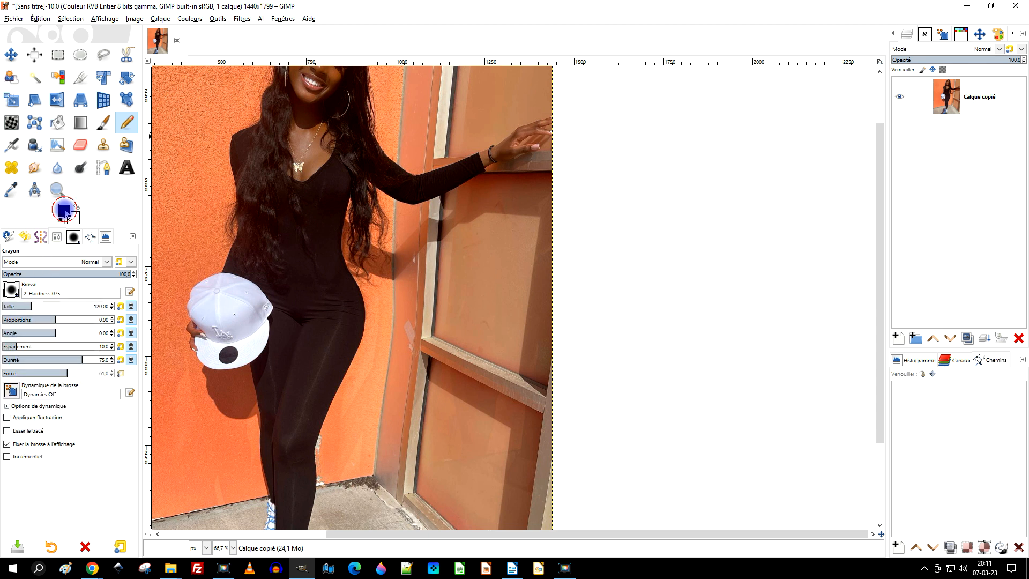
{"action": "left_click", "coordinate": [65, 210]}
{"action": "left_click_drag", "start_coordinate": [231, 111], "coordinate": [240, 84]}
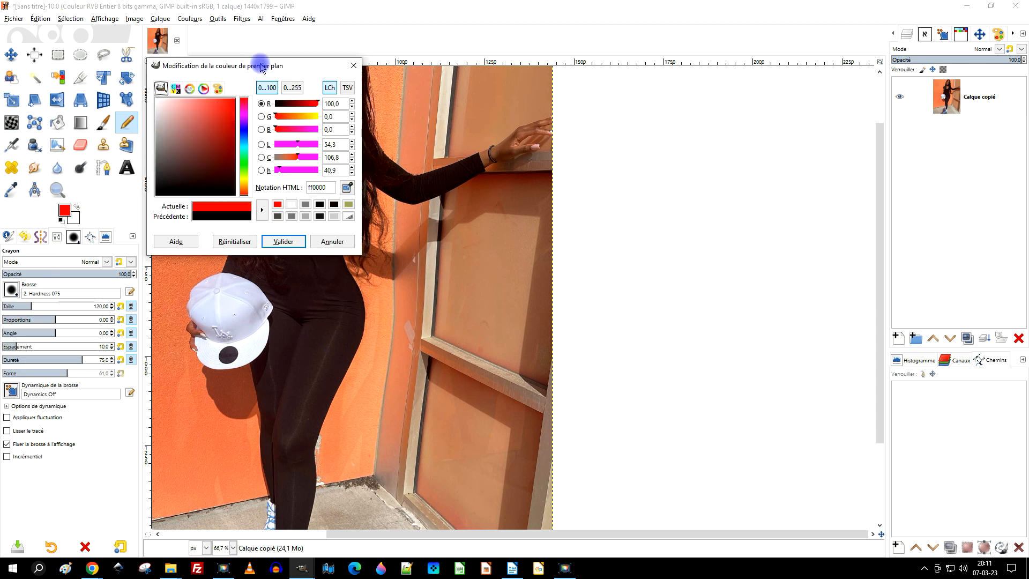
{"action": "left_click", "coordinate": [284, 241]}
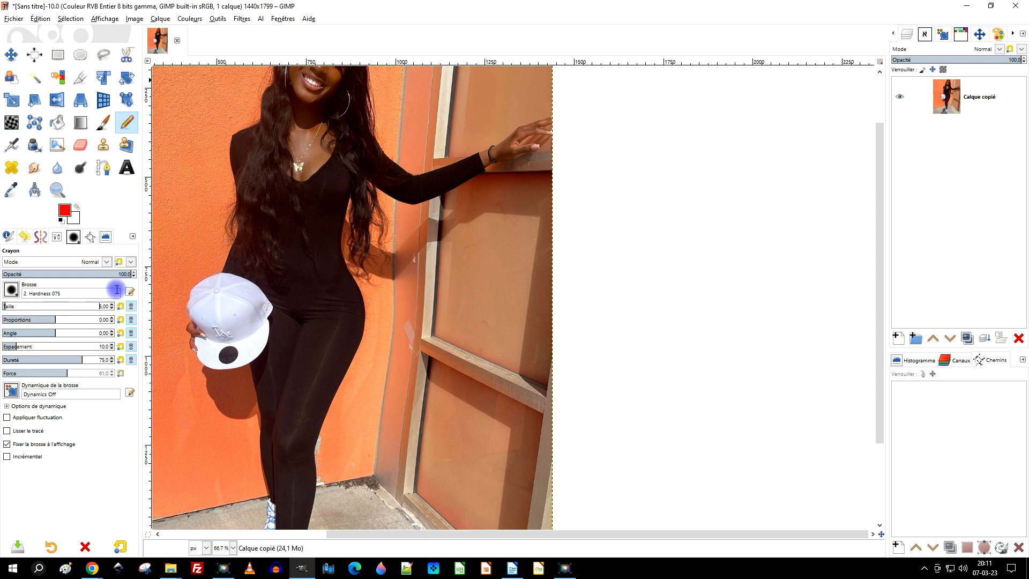
Step: Add a transparent layer named "ligne" and draw a straight red line on it from the wall corner's base up past the arm
{"action": "left_click", "coordinate": [899, 339]}
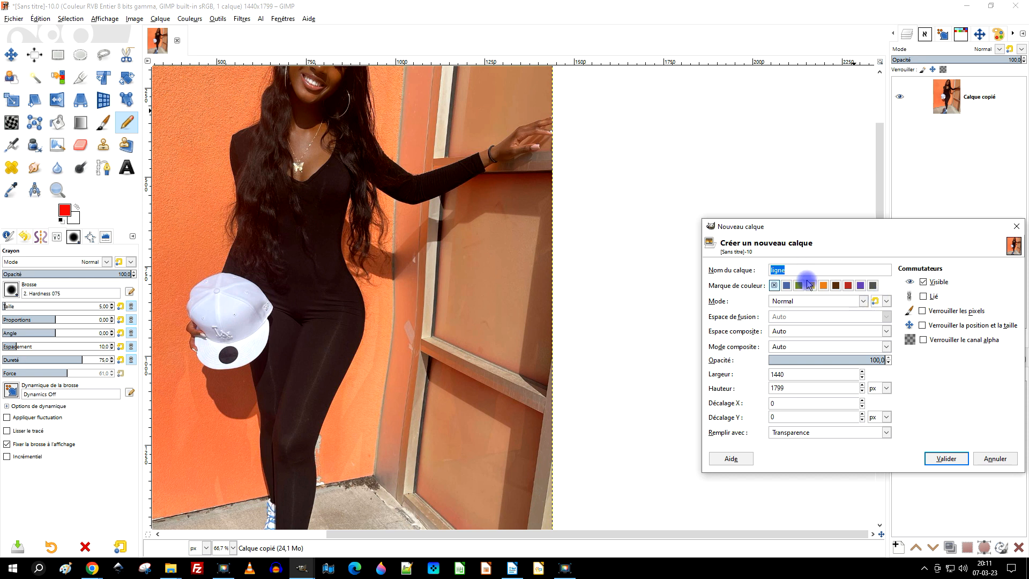
{"action": "left_click", "coordinate": [810, 436]}
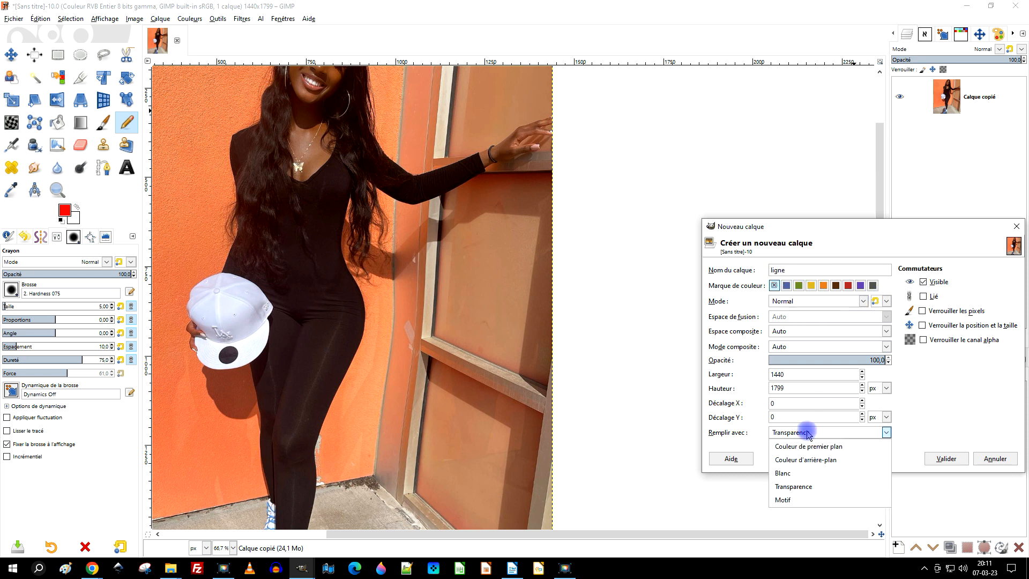
{"action": "left_click", "coordinate": [809, 488]}
{"action": "left_click", "coordinate": [946, 459]}
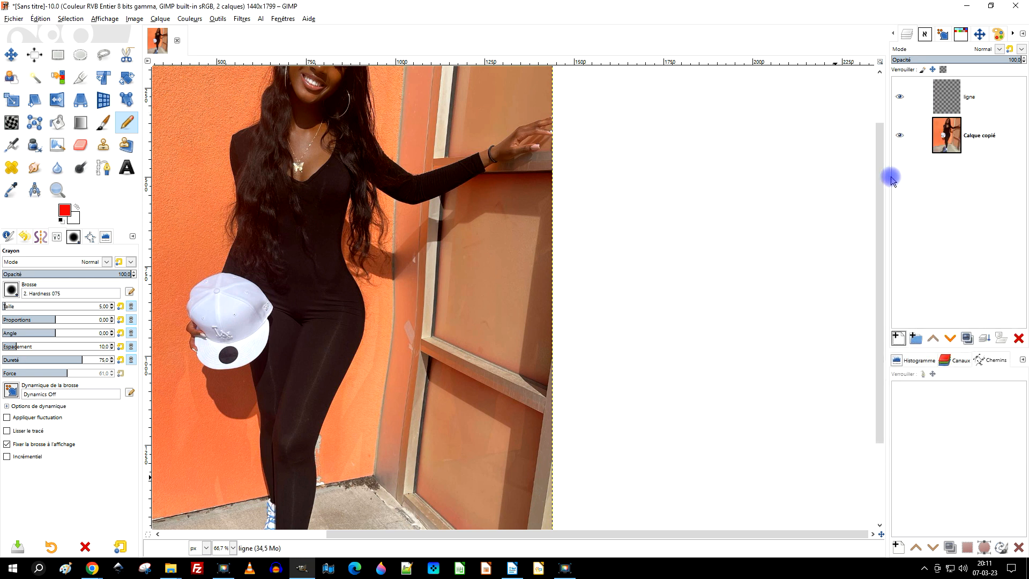
{"action": "left_click", "coordinate": [375, 473]}
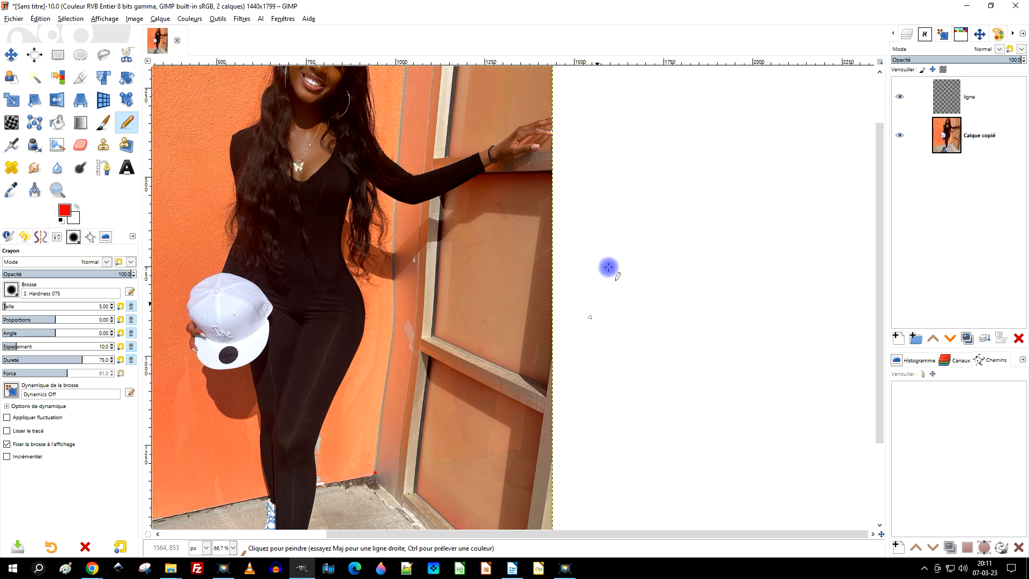
{"action": "left_click", "coordinate": [406, 68], "text": "shift"}
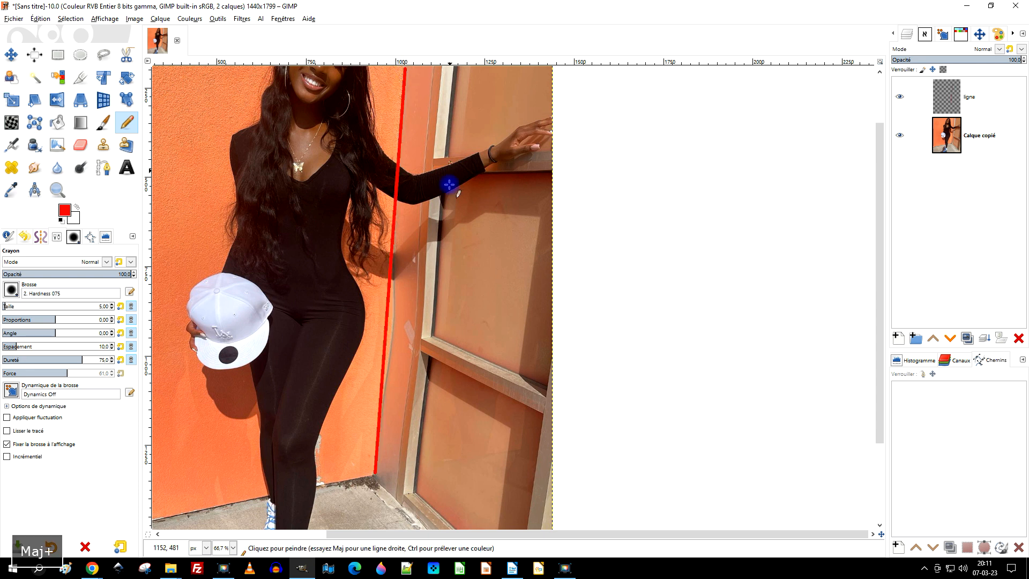
Step: Compare the wall corner's edge with the straight red line beside the hips and along its length
{"action": "scroll", "coordinate": [470, 258], "scroll_direction": "right", "scroll_amount": 2}
{"action": "scroll", "coordinate": [356, 305], "scroll_direction": "up", "scroll_amount": 3}
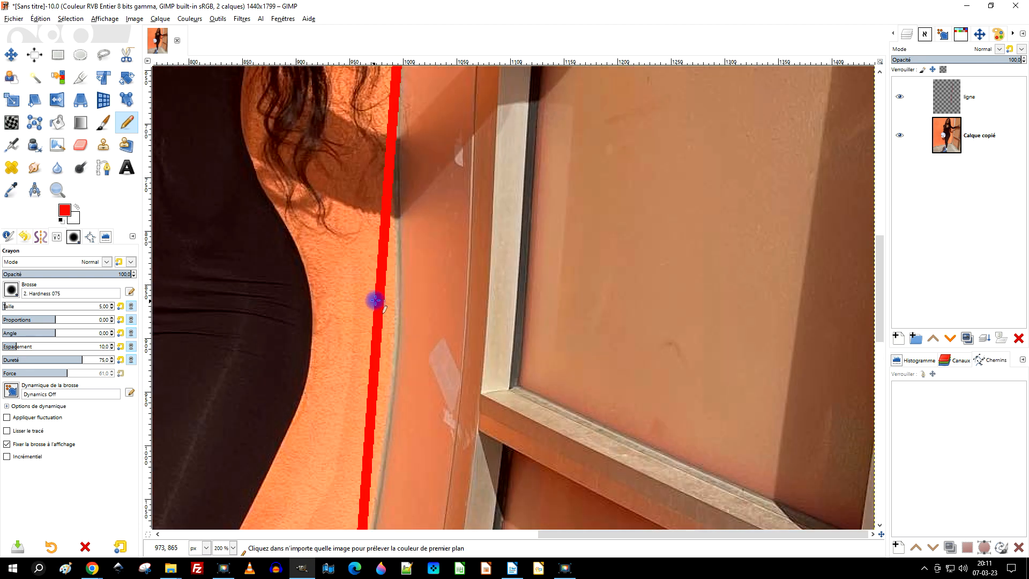
{"action": "scroll", "coordinate": [469, 225], "scroll_direction": "down", "scroll_amount": 1}
{"action": "scroll", "coordinate": [462, 164], "scroll_direction": "down", "scroll_amount": 3}
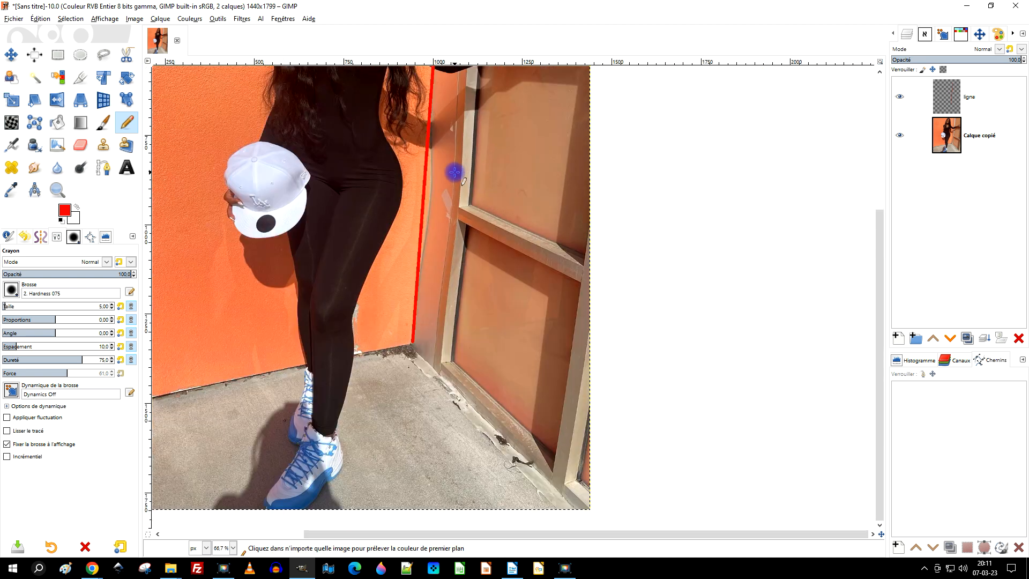
{"action": "scroll", "coordinate": [441, 273], "scroll_direction": "up", "scroll_amount": 2}
{"action": "scroll", "coordinate": [430, 268], "scroll_direction": "up", "scroll_amount": 1}
{"action": "scroll", "coordinate": [463, 249], "scroll_direction": "down", "scroll_amount": 1}
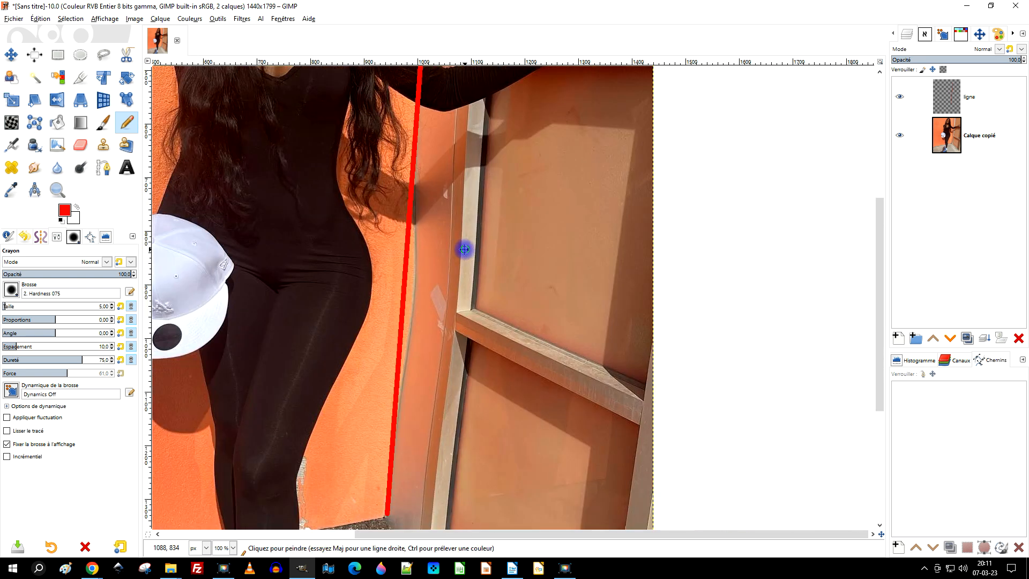
{"action": "left_click_drag", "start_coordinate": [464, 249], "coordinate": [437, 236]}
Step: Rename the pasted photo's layer as "original"
{"action": "left_click", "coordinate": [950, 141]}
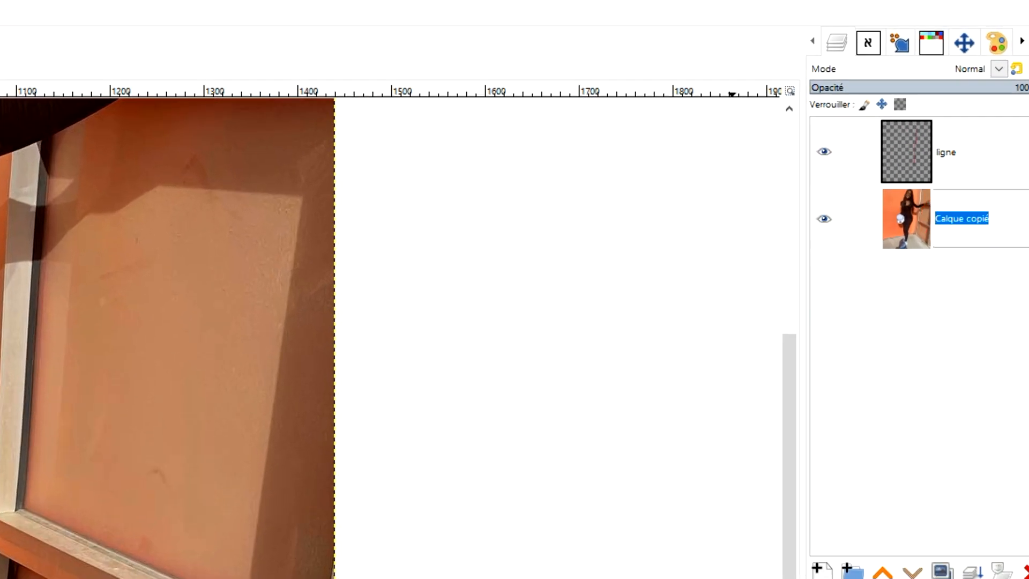
{"action": "type", "text": "original"}
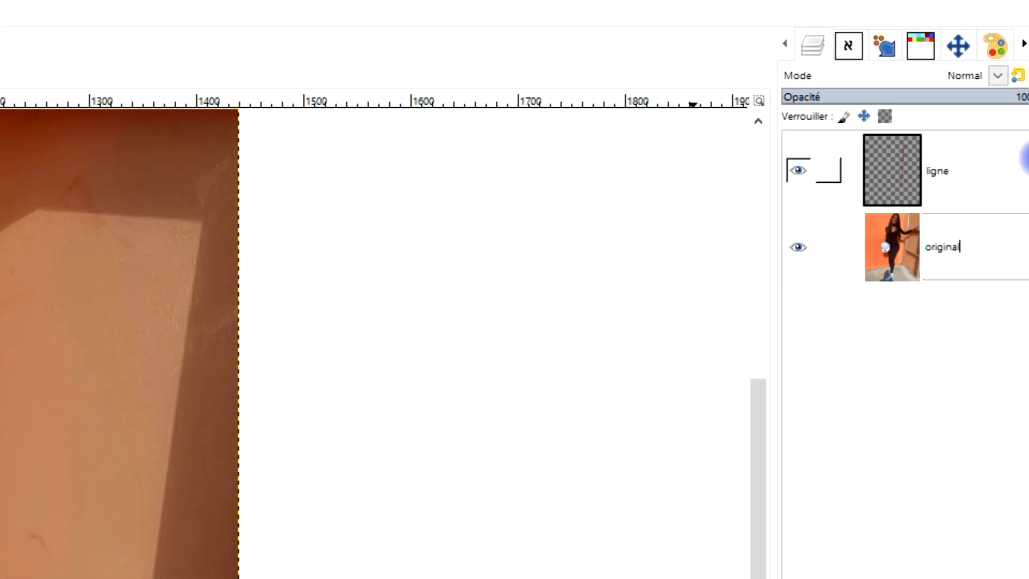
Step: Outline the curved wall edge beside the hips with a closed freehand selection on the "original" layer
{"action": "key", "text": "Return"}
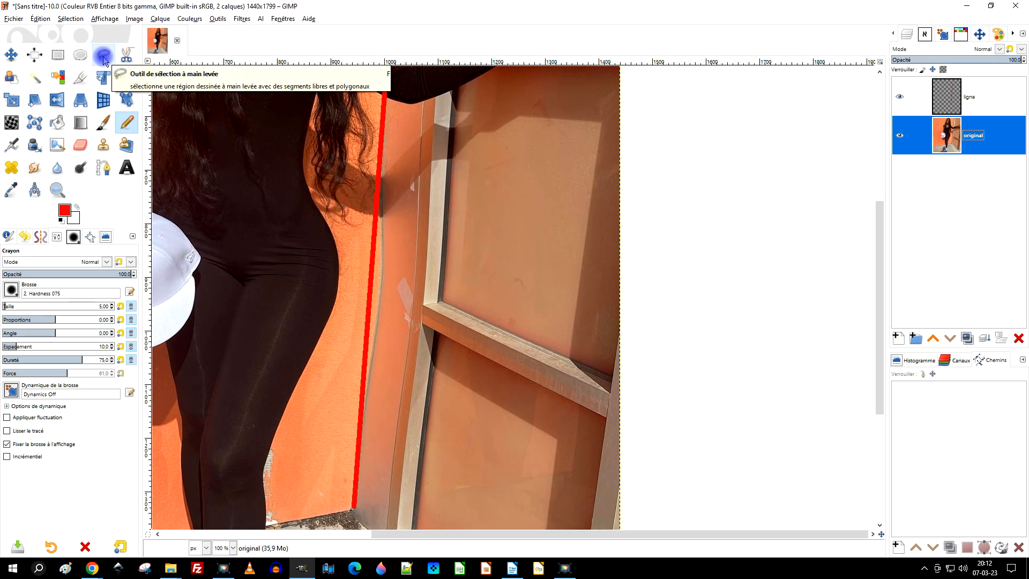
{"action": "left_click", "coordinate": [104, 57]}
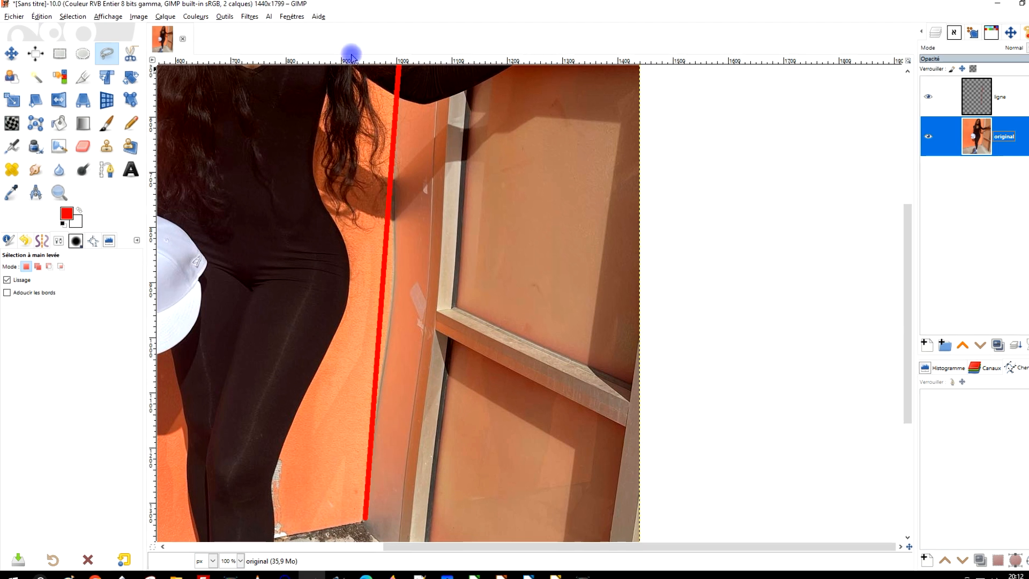
{"action": "mouse_move", "coordinate": [502, 124]}
{"action": "left_mouse_down"}
{"action": "mouse_move", "coordinate": [459, 107]}
{"action": "mouse_move", "coordinate": [443, 124]}
{"action": "mouse_move", "coordinate": [498, 151]}
{"action": "mouse_move", "coordinate": [498, 181]}
{"action": "left_mouse_up"}
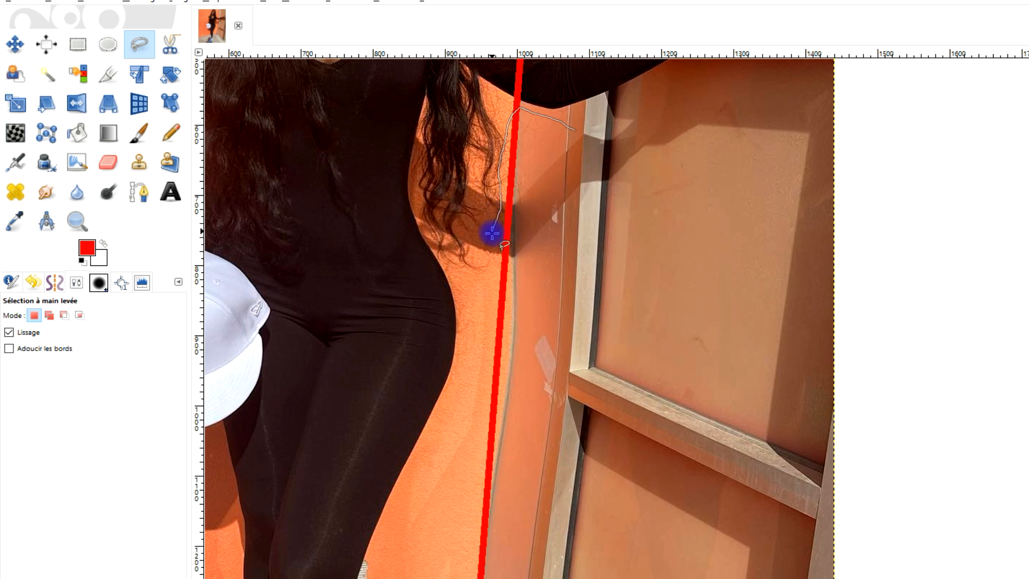
{"action": "mouse_move", "coordinate": [492, 232]}
{"action": "left_mouse_down"}
{"action": "mouse_move", "coordinate": [470, 286]}
{"action": "mouse_move", "coordinate": [453, 429]}
{"action": "left_mouse_up"}
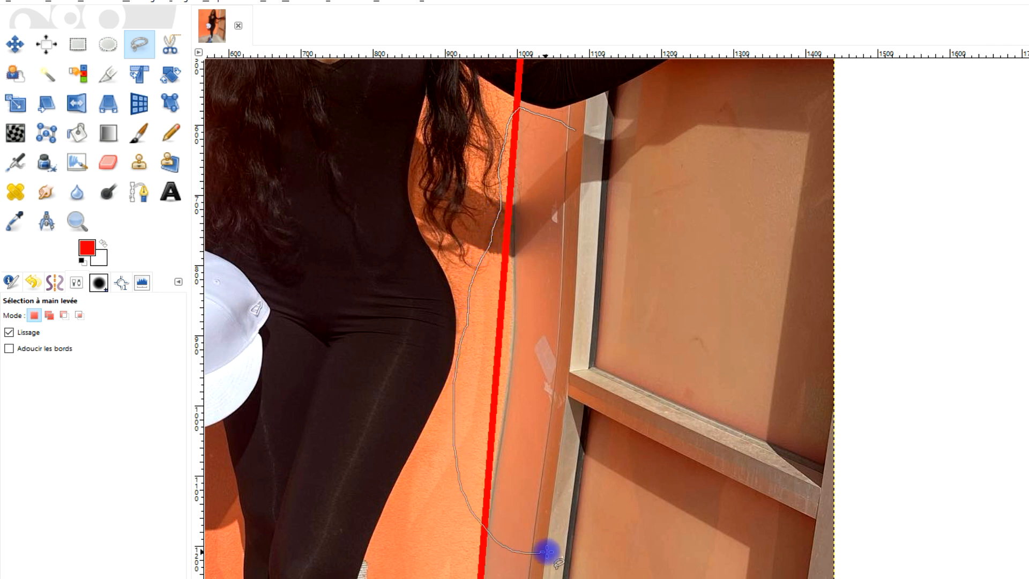
{"action": "left_click_drag", "start_coordinate": [577, 389], "coordinate": [602, 210]}
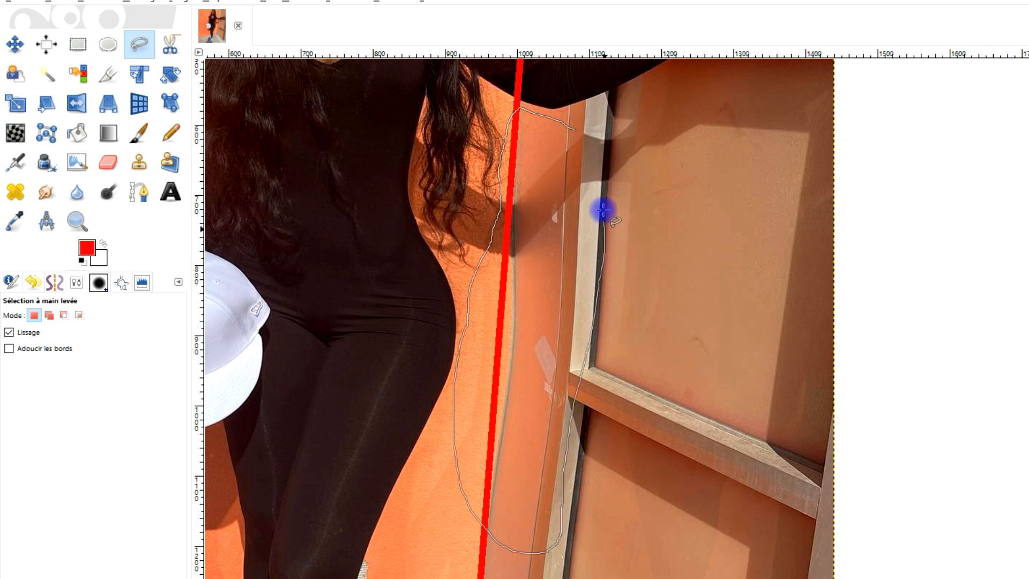
{"action": "key", "text": "Return"}
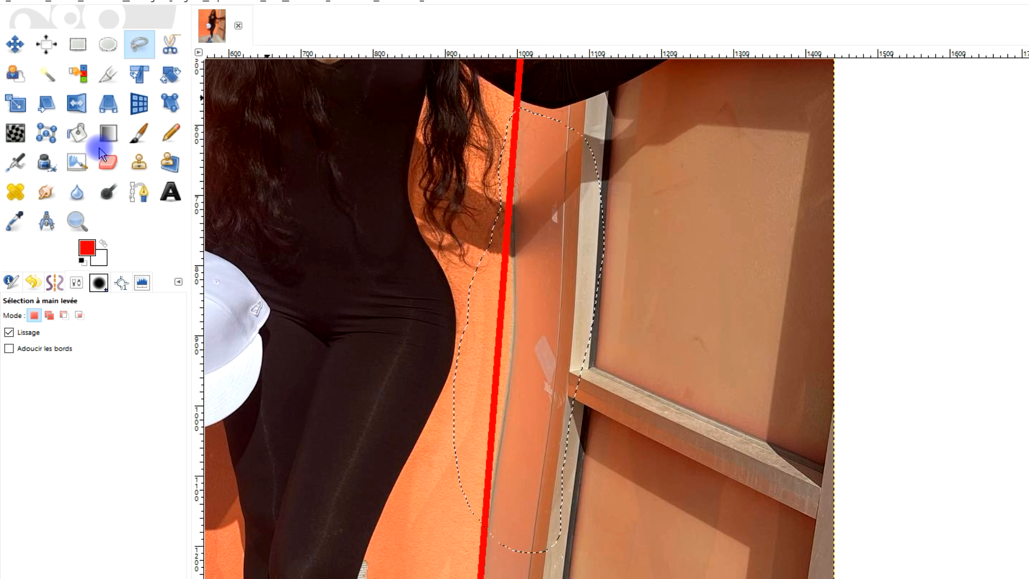
Step: Add a second freehand area to the selection, extending it down the wall edge towards the ground
{"action": "left_click", "coordinate": [49, 315]}
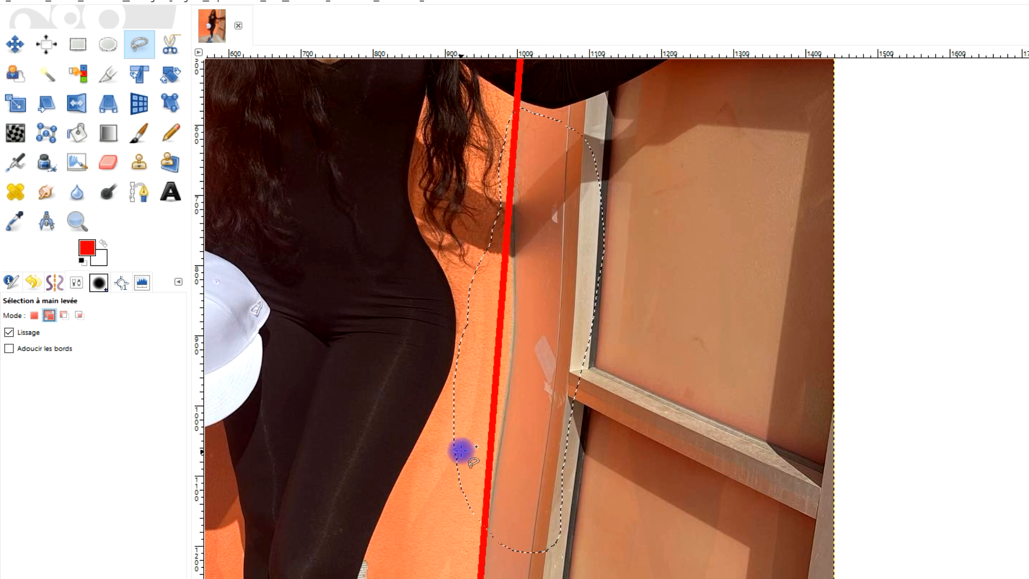
{"action": "left_click_drag", "start_coordinate": [445, 552], "coordinate": [446, 578]}
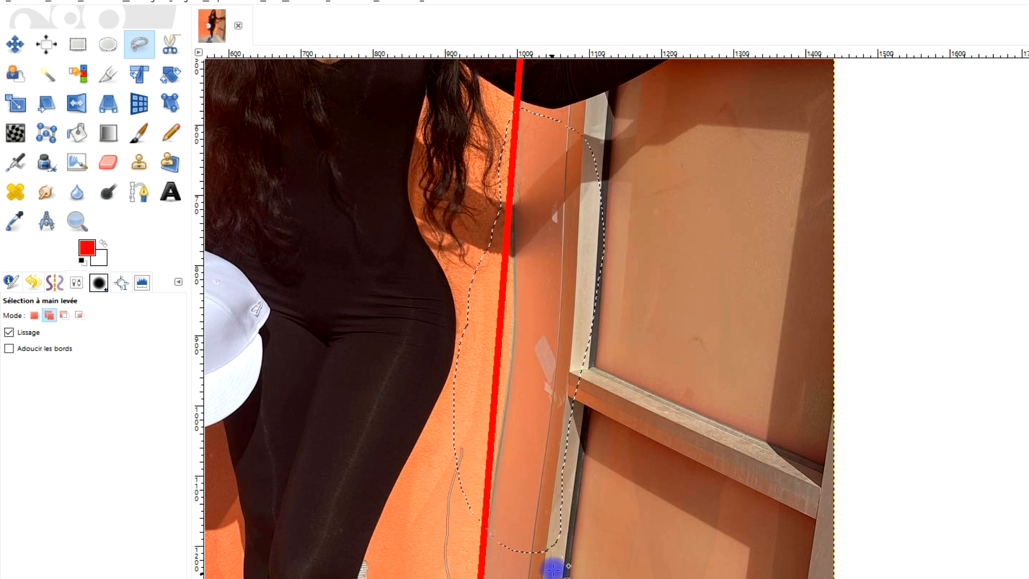
{"action": "left_click_drag", "start_coordinate": [530, 302], "coordinate": [461, 448]}
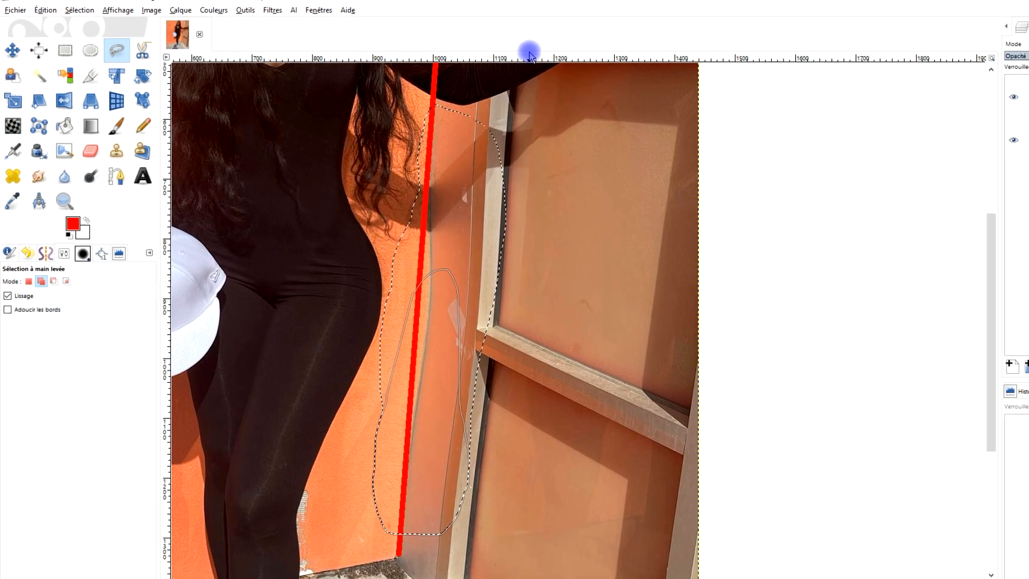
{"action": "key", "text": "Return"}
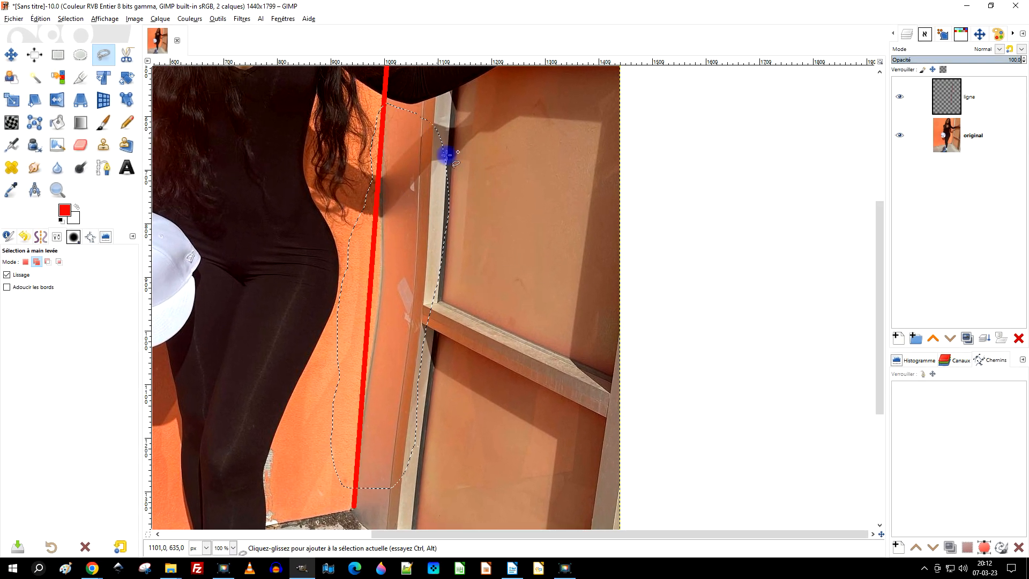
Step: Copy the selected wall area from the "original" layer and paste it back into the image
{"action": "left_click", "coordinate": [51, 18]}
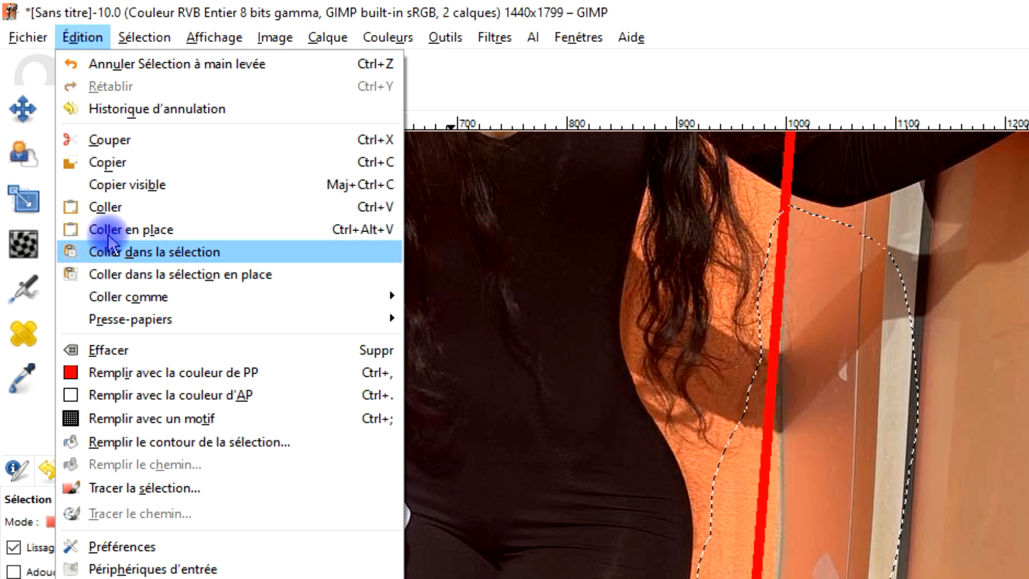
{"action": "left_click", "coordinate": [110, 167]}
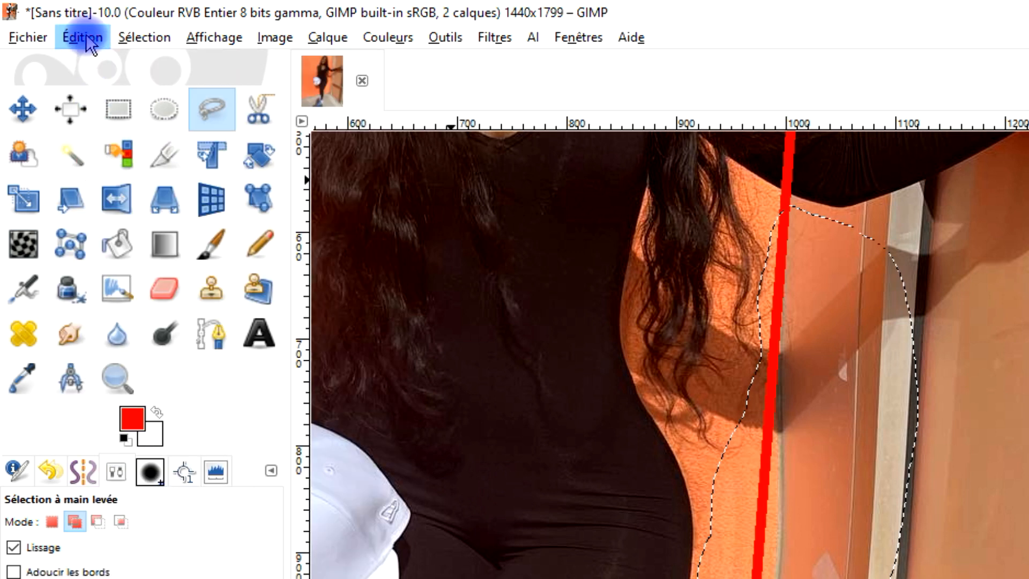
{"action": "left_click", "coordinate": [83, 37]}
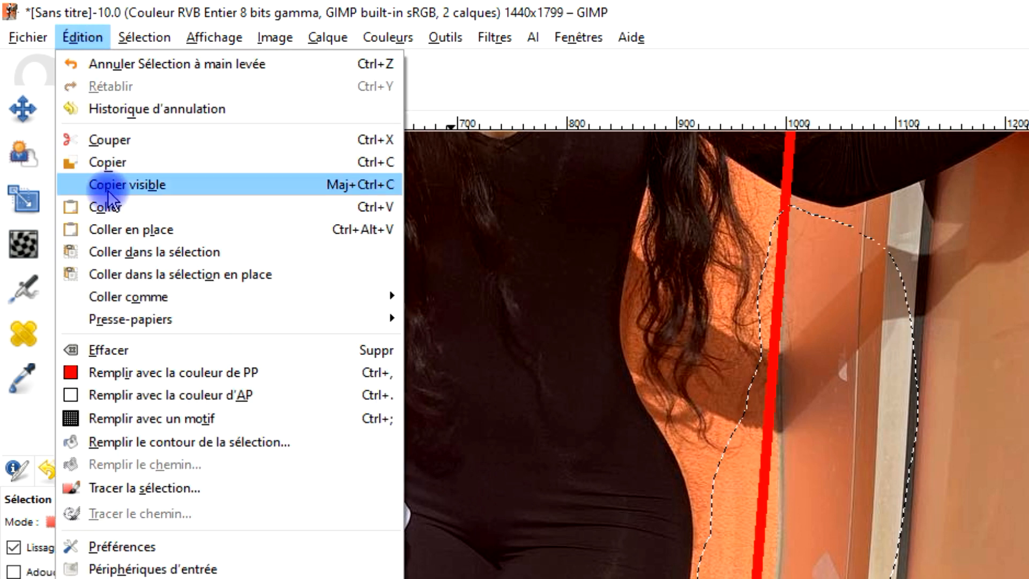
{"action": "left_click", "coordinate": [110, 205]}
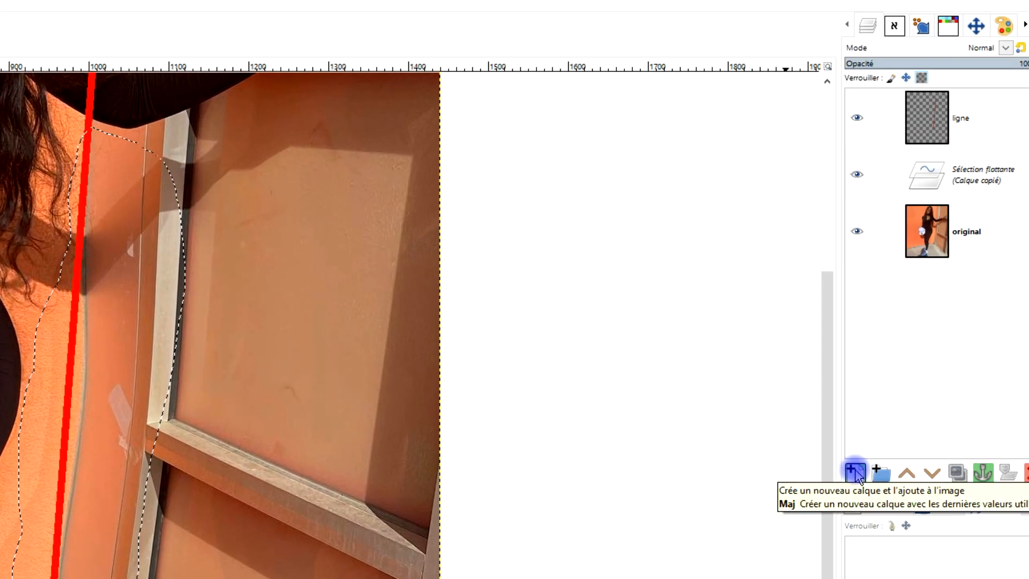
Step: Turn the floating selection into a layer named "mur à redresser" and enlarge that layer to the image size
{"action": "left_click", "coordinate": [857, 474]}
{"action": "double_click", "coordinate": [981, 174]}
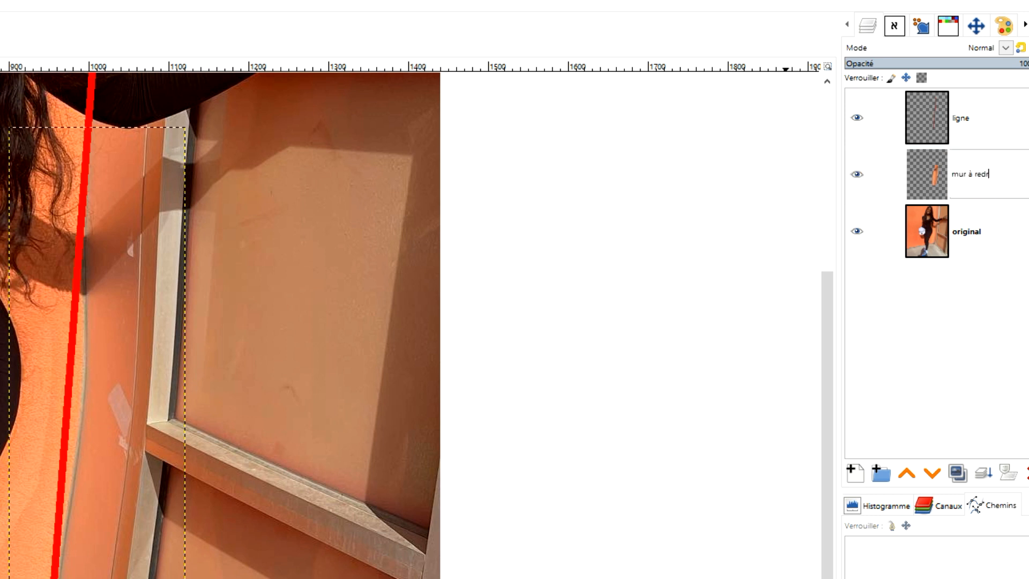
{"action": "type", "text": "mur à redresser"}
{"action": "key", "text": "Return"}
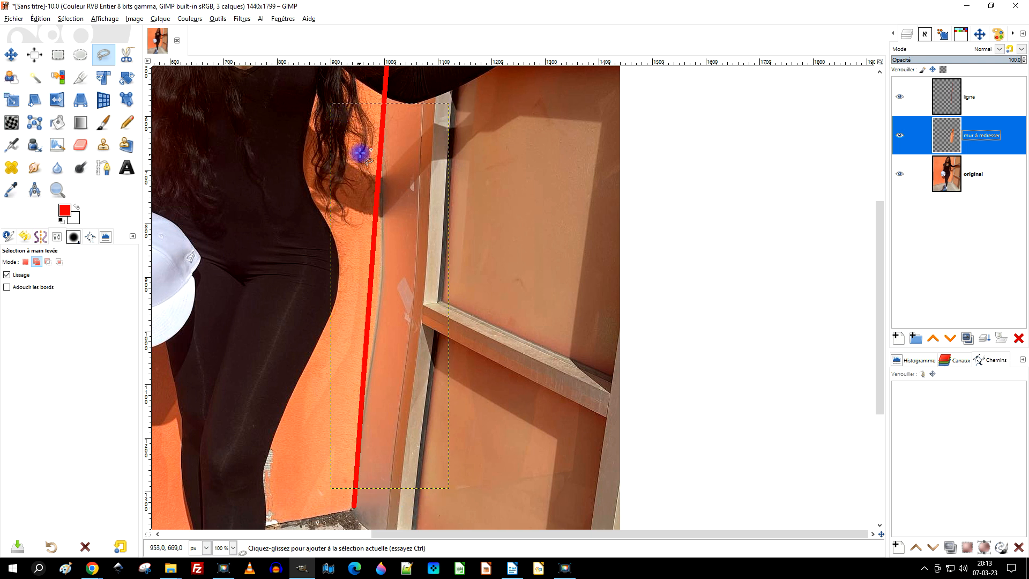
{"action": "right_click", "coordinate": [948, 135]}
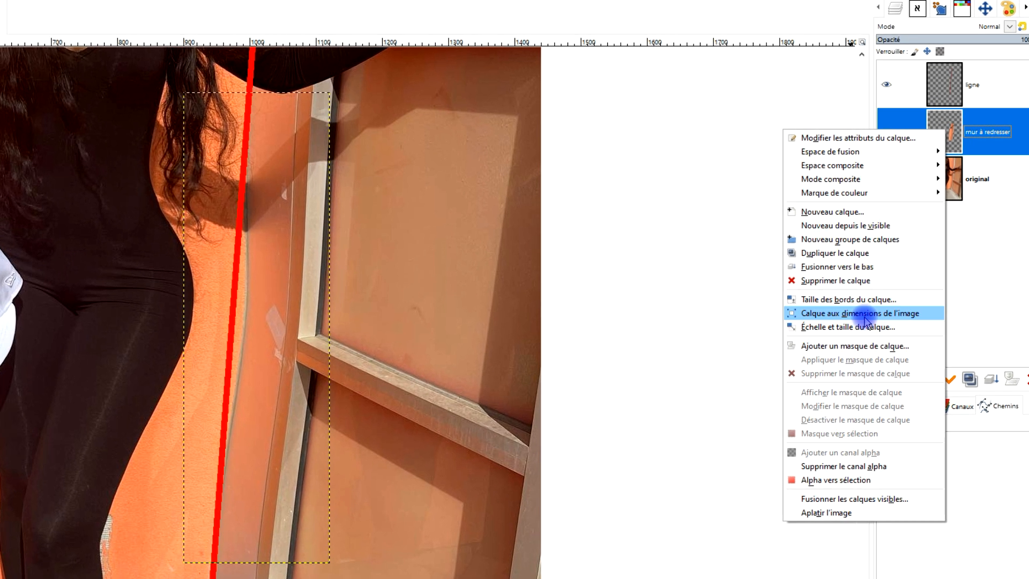
{"action": "left_click", "coordinate": [865, 320]}
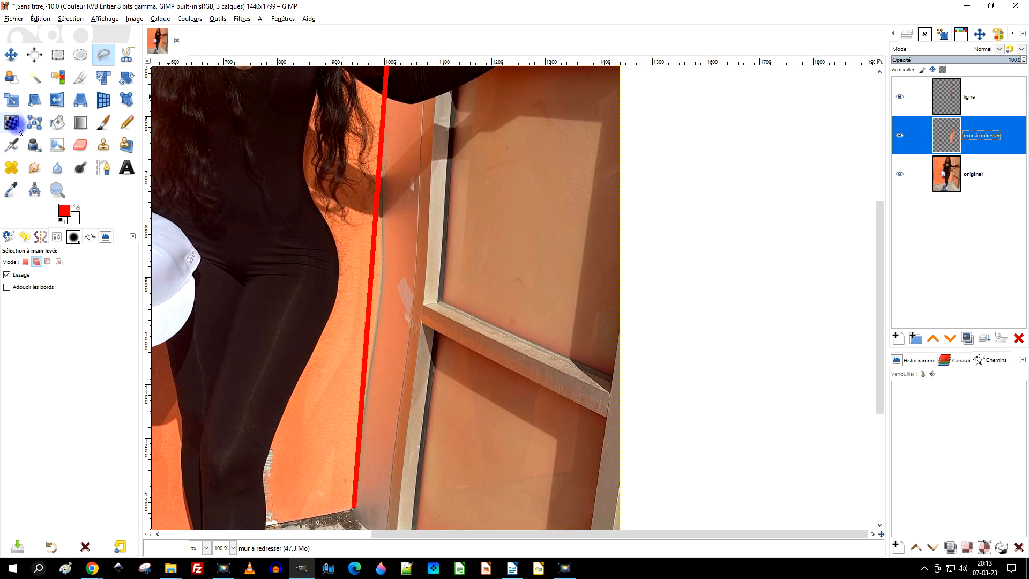
Step: Set up the Warp tool to move pixels (Déplacer les pixels) with a size of 494.28
{"action": "left_click", "coordinate": [12, 124]}
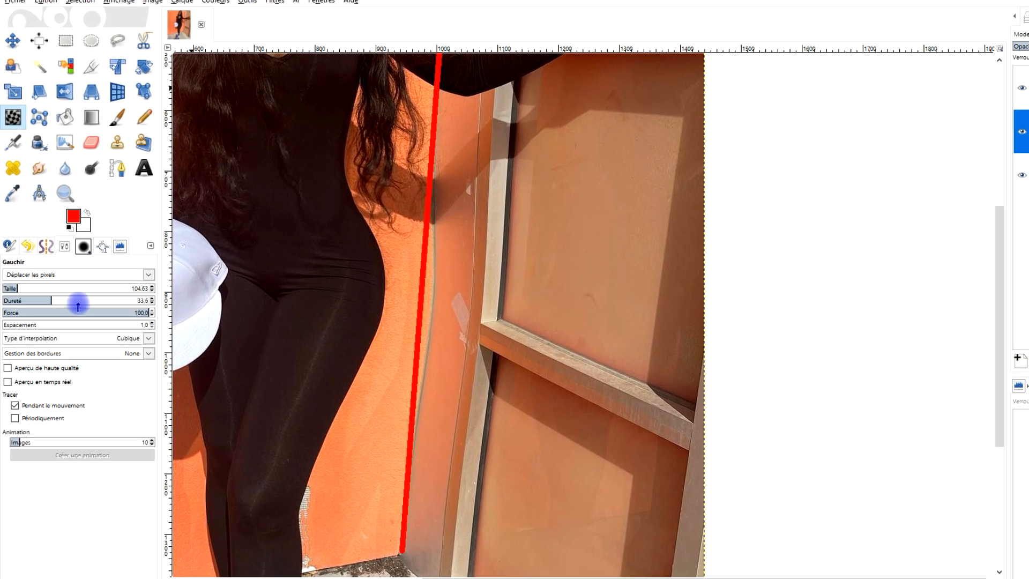
{"action": "left_click", "coordinate": [53, 275]}
{"action": "left_click", "coordinate": [65, 248]}
{"action": "left_click", "coordinate": [65, 247]}
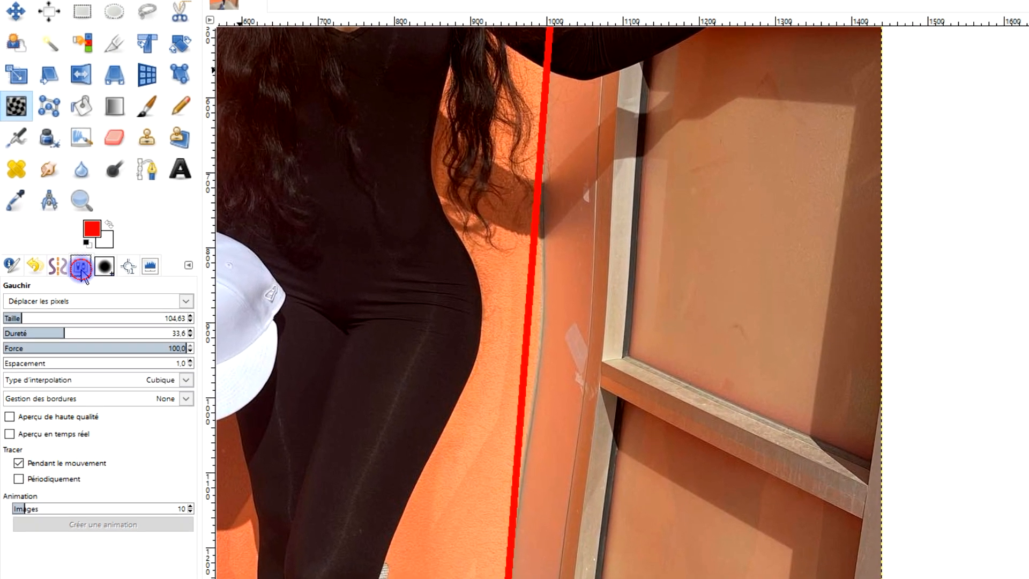
{"action": "left_click", "coordinate": [66, 298]}
{"action": "left_click", "coordinate": [79, 299]}
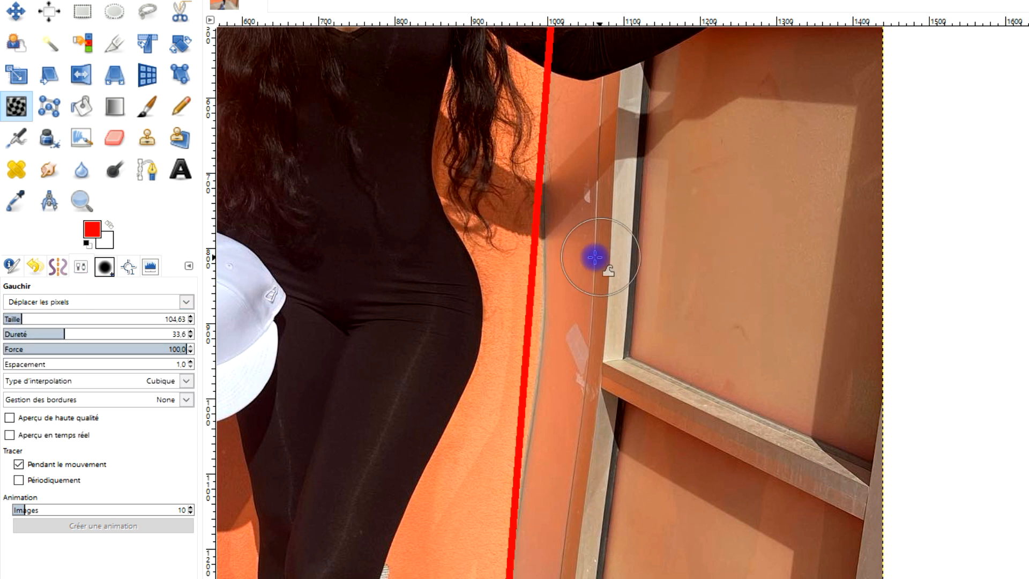
{"action": "left_click", "coordinate": [53, 318]}
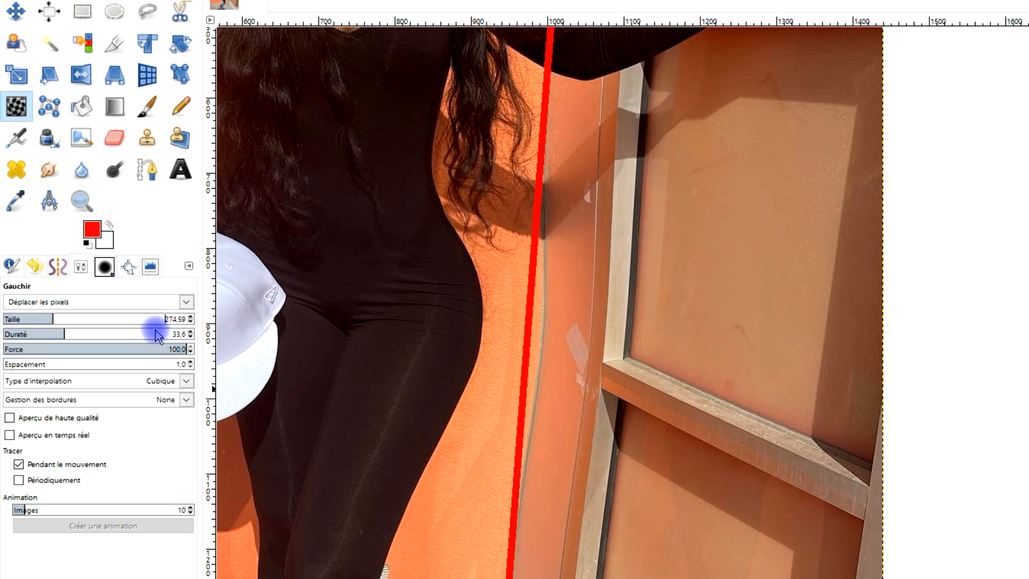
{"action": "left_click", "coordinate": [93, 318]}
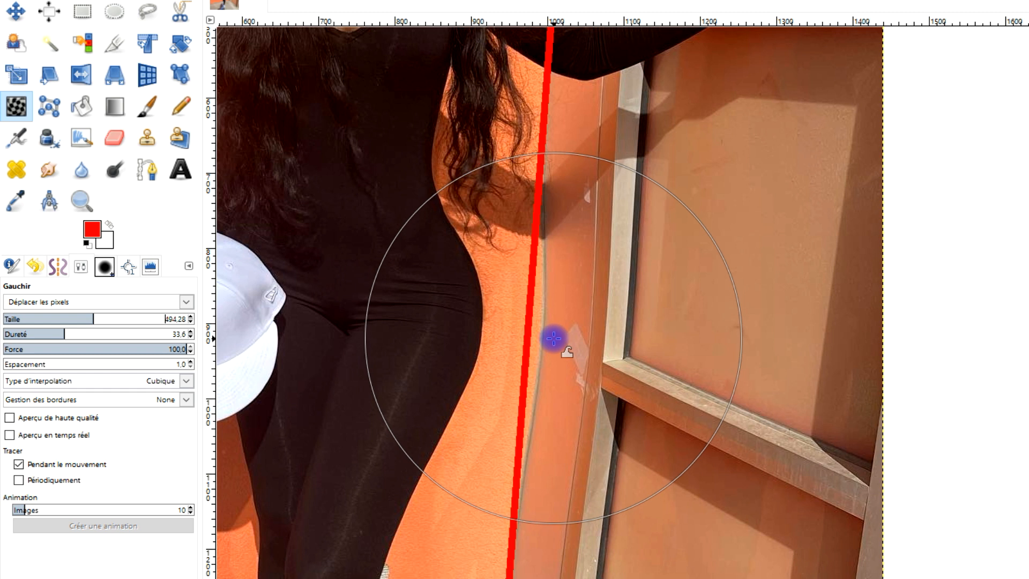
Step: Try to push the curved wall edge onto the red line with the Warp tool, and undo the warp
{"action": "left_click_drag", "start_coordinate": [544, 334], "coordinate": [532, 334]}
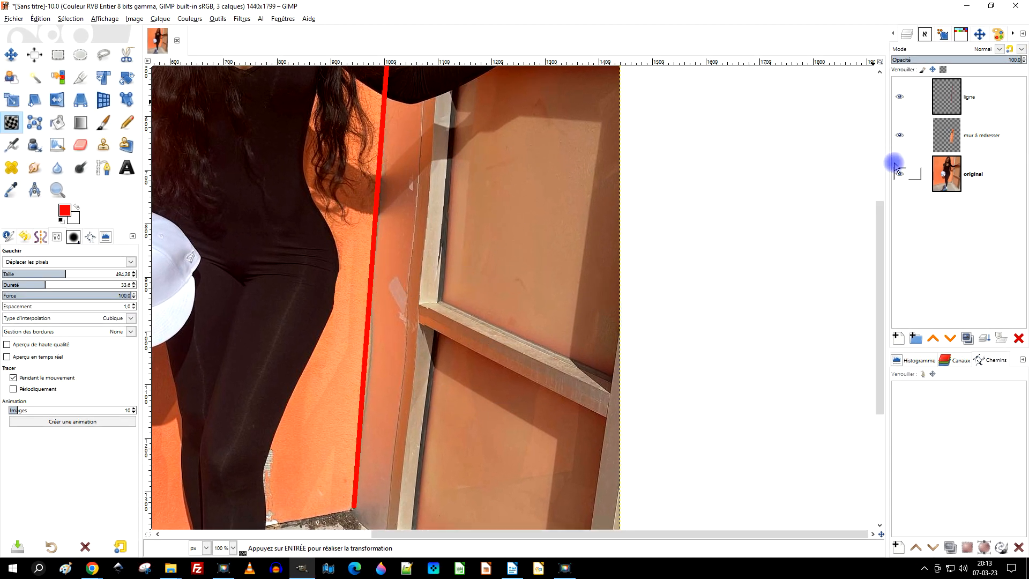
{"action": "left_click", "coordinate": [899, 173]}
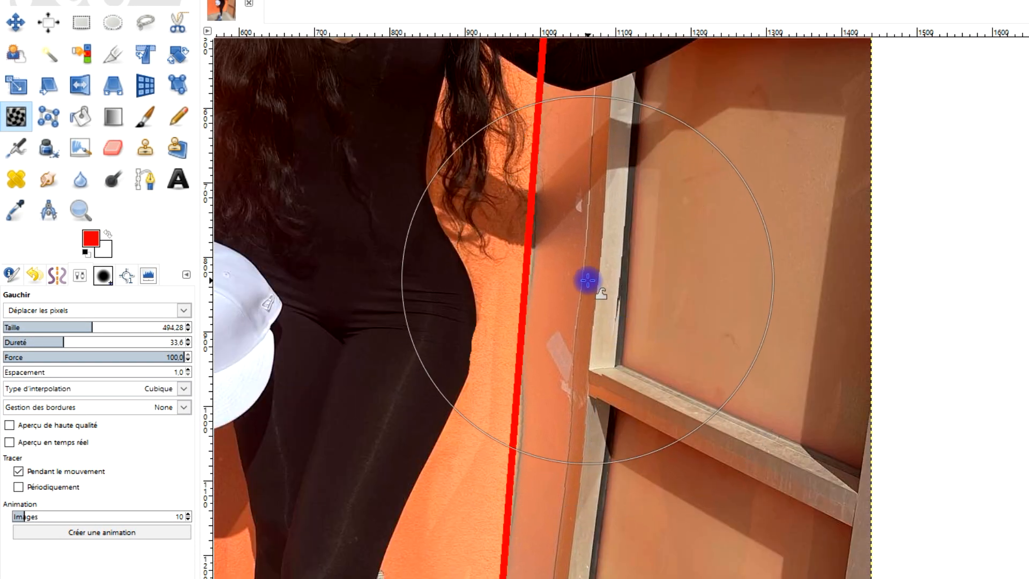
{"action": "key", "text": "ctrl+z"}
{"action": "key", "text": "ctrl+z"}
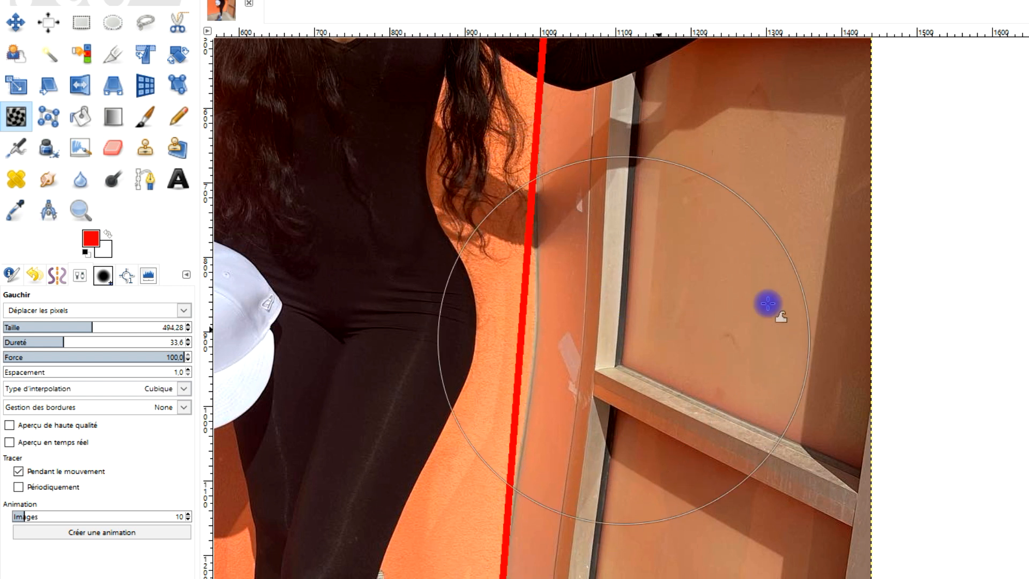
Step: Set the Warp tool to hardness 29.9 and size 631.07, and push the curved wall edge onto the red line
{"action": "left_click", "coordinate": [53, 343]}
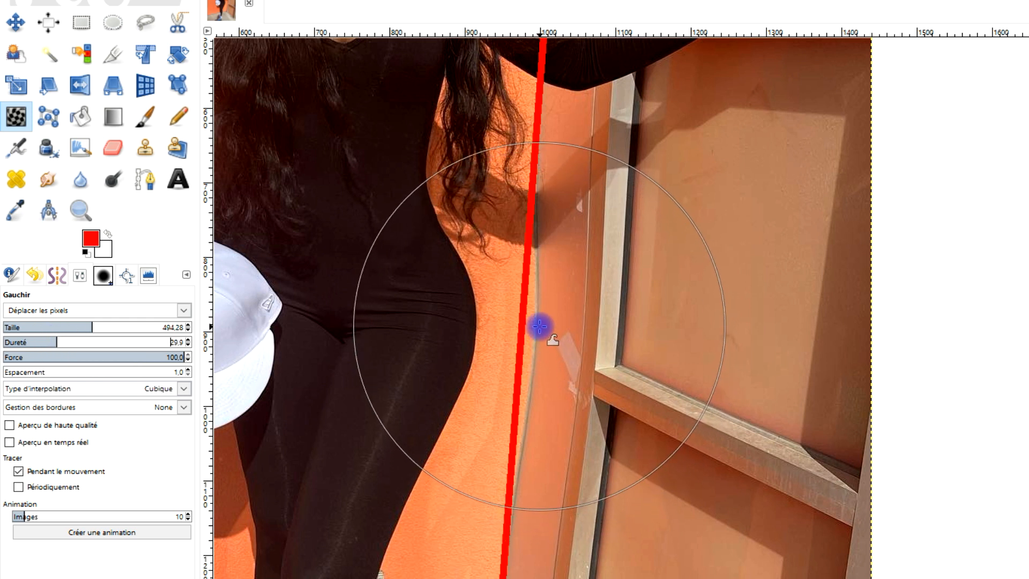
{"action": "left_click", "coordinate": [117, 327]}
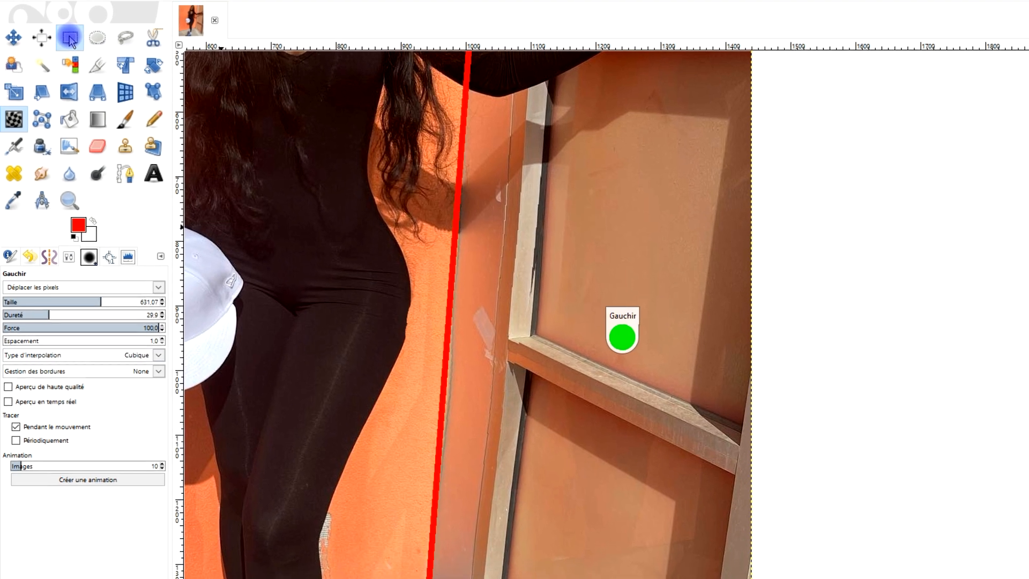
{"action": "left_click", "coordinate": [70, 39]}
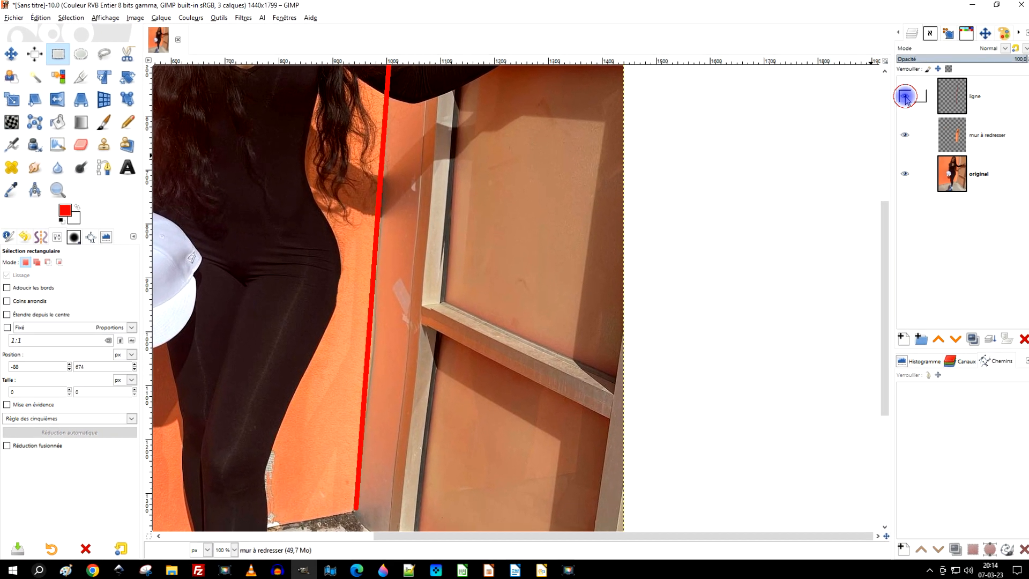
Step: Hide the "ligne" layer and inspect the straightened wall and the hip contour in the whole photo and close up
{"action": "left_click", "coordinate": [935, 94]}
{"action": "scroll", "coordinate": [478, 391], "scroll_direction": "down", "scroll_amount": 3}
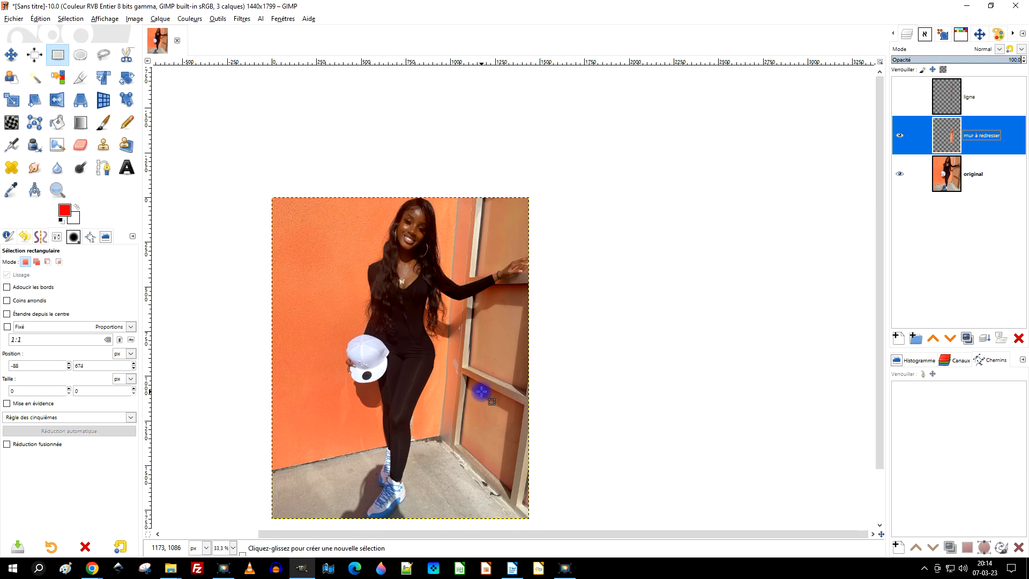
{"action": "scroll", "coordinate": [478, 391], "scroll_direction": "up", "scroll_amount": 3}
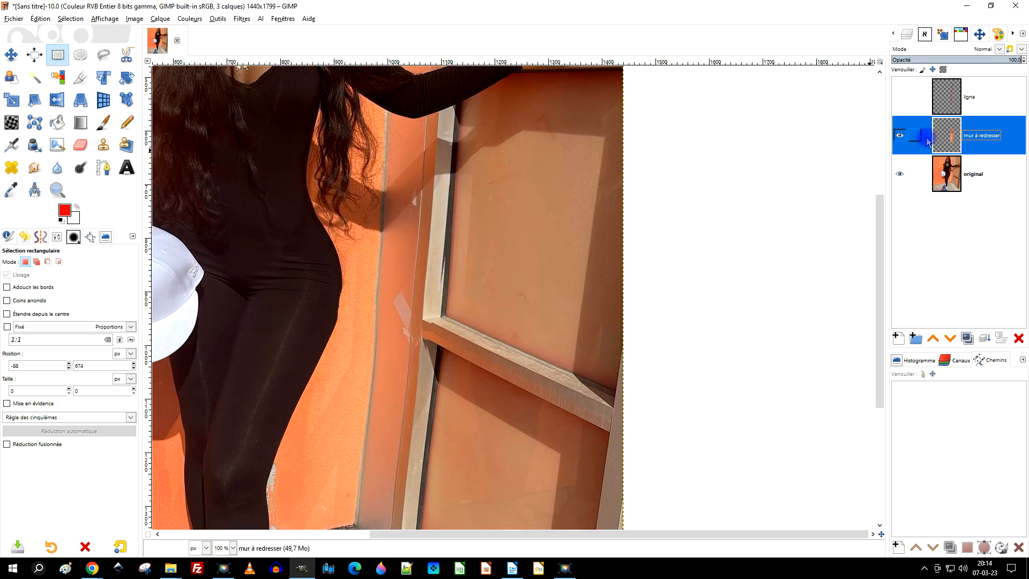
{"action": "scroll", "coordinate": [356, 386], "scroll_direction": "up", "scroll_amount": 2}
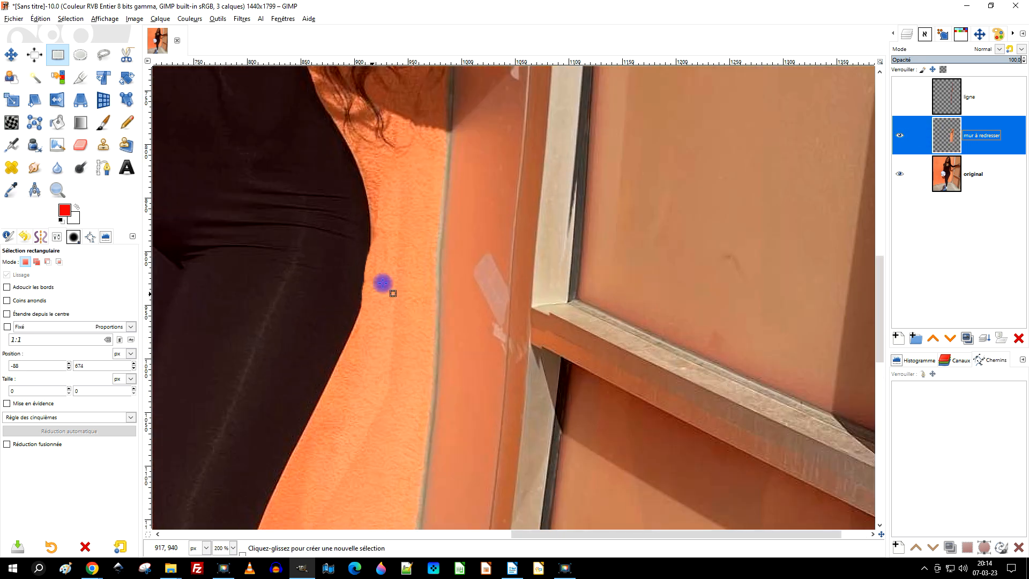
Step: Erase the warped wall overlapping the hip's contour on "mur à redresser" with the Eraser at size 78
{"action": "left_click", "coordinate": [80, 145]}
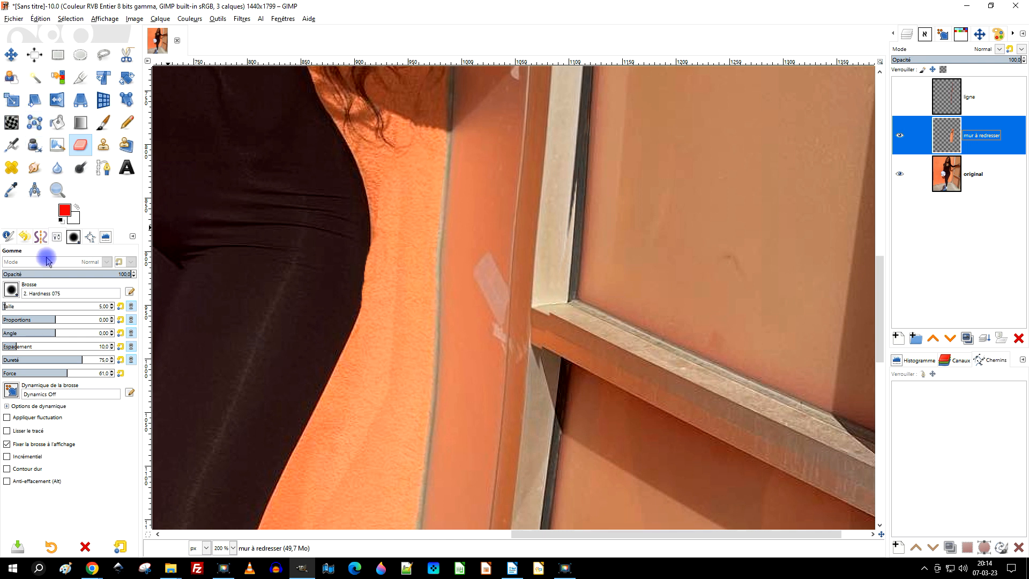
{"action": "left_click_drag", "start_coordinate": [29, 305], "coordinate": [24, 305]}
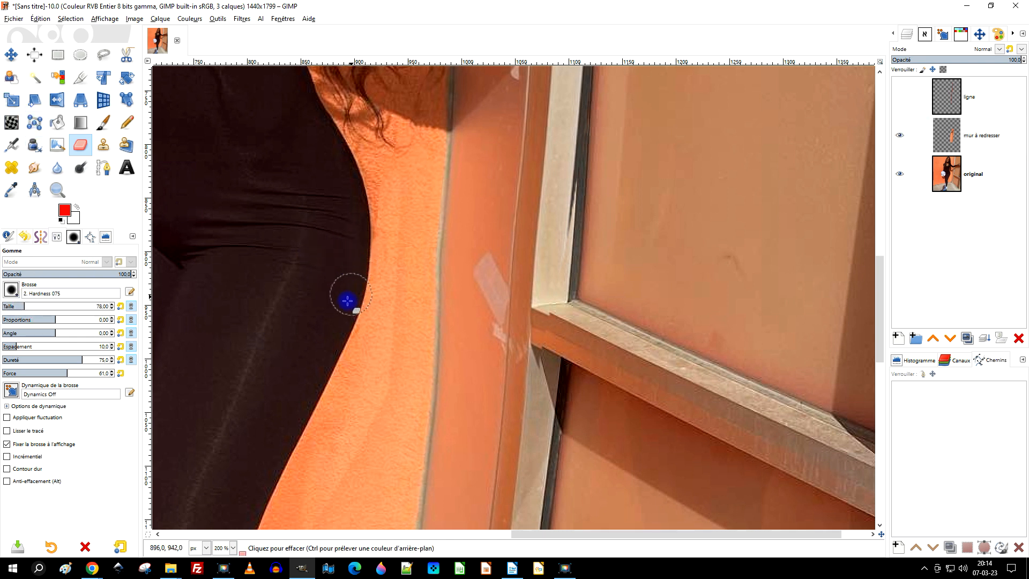
{"action": "scroll", "coordinate": [375, 314], "scroll_direction": "down", "scroll_amount": 3}
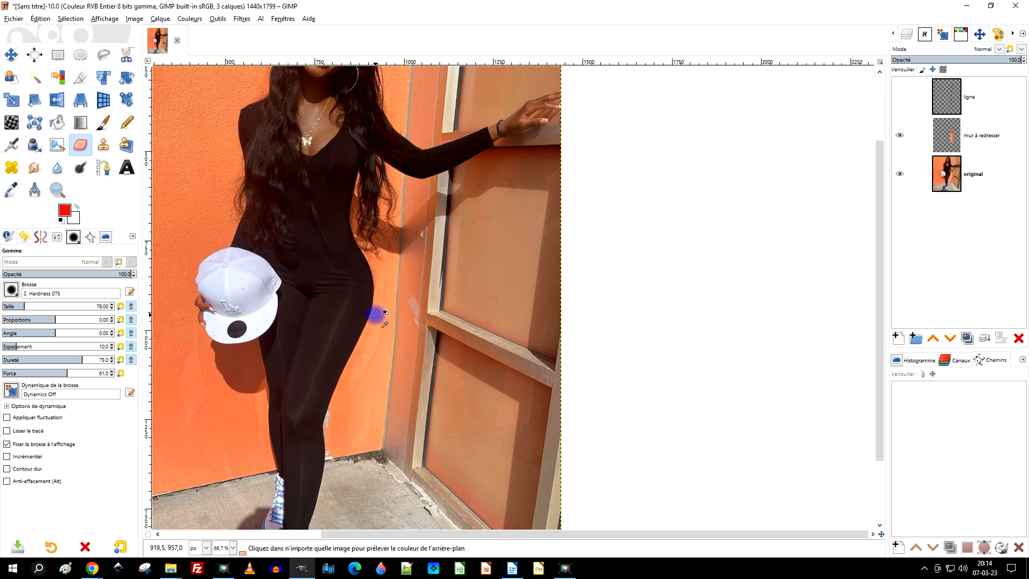
Step: Compare the straightened wall and door frame close up by toggling the visibility of "mur à redresser" and "original"
{"action": "scroll", "coordinate": [407, 249], "scroll_direction": "up", "scroll_amount": 1}
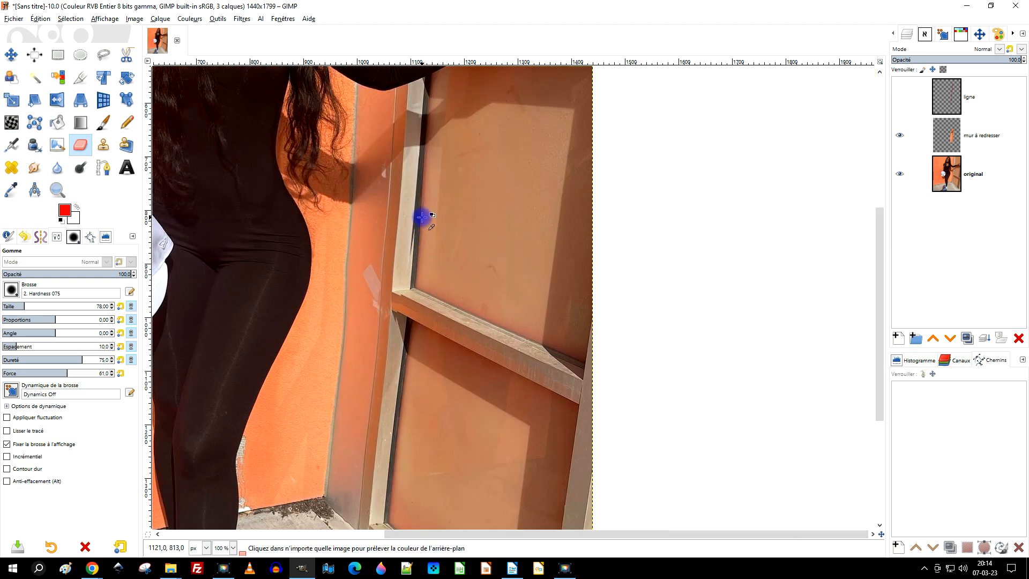
{"action": "scroll", "coordinate": [423, 218], "scroll_direction": "up", "scroll_amount": 1}
{"action": "left_click", "coordinate": [902, 138]}
{"action": "left_click", "coordinate": [903, 138]}
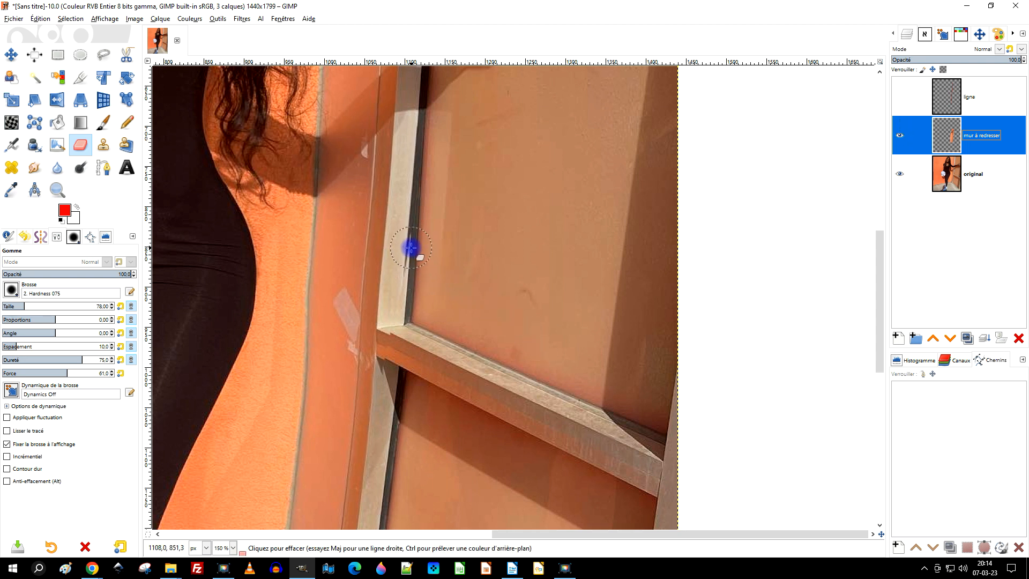
{"action": "scroll", "coordinate": [416, 295], "scroll_direction": "down", "scroll_amount": 1}
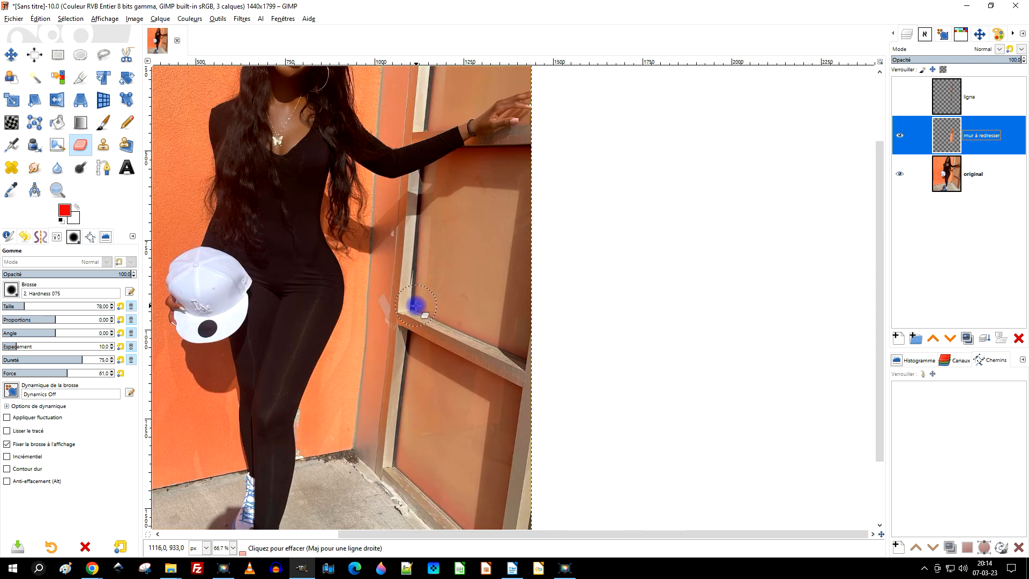
{"action": "scroll", "coordinate": [416, 301], "scroll_direction": "down", "scroll_amount": 1}
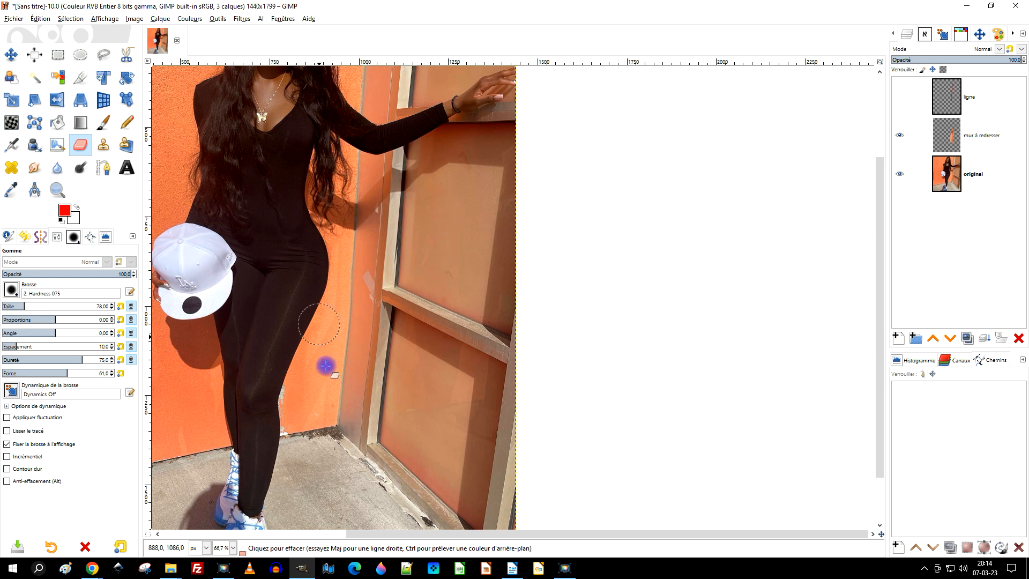
{"action": "left_click", "coordinate": [901, 174]}
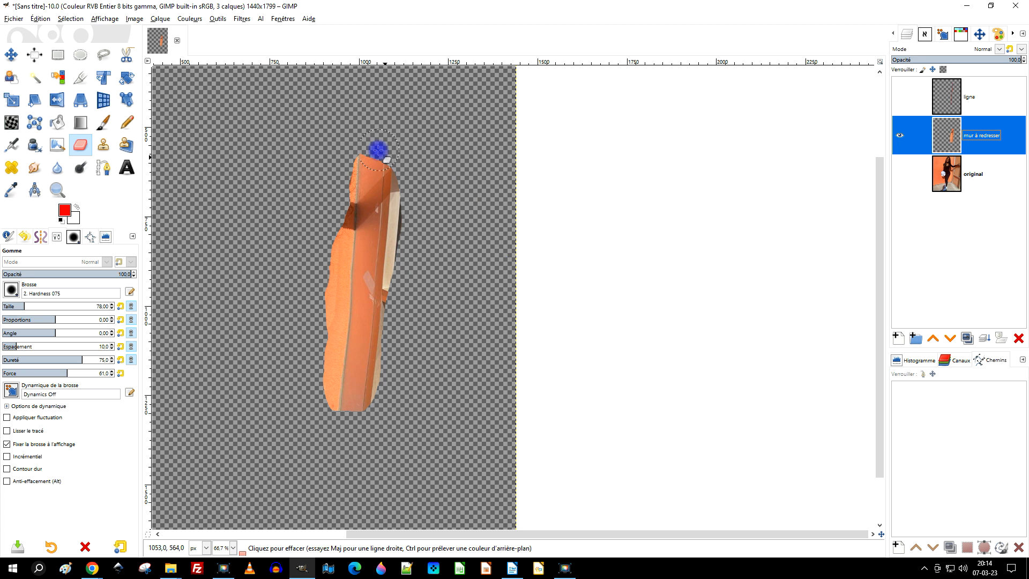
{"action": "left_click", "coordinate": [971, 137]}
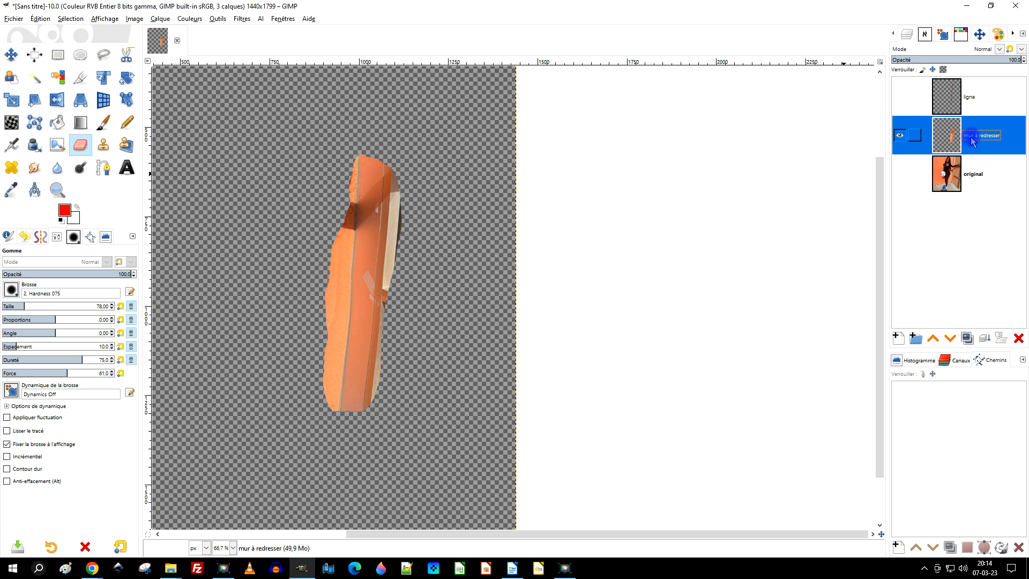
{"action": "left_click", "coordinate": [903, 174]}
Step: Erase the warped leftovers on "mur à redresser" along the door frame's upright and crossbar with the Eraser at size 78
{"action": "key", "text": "1"}
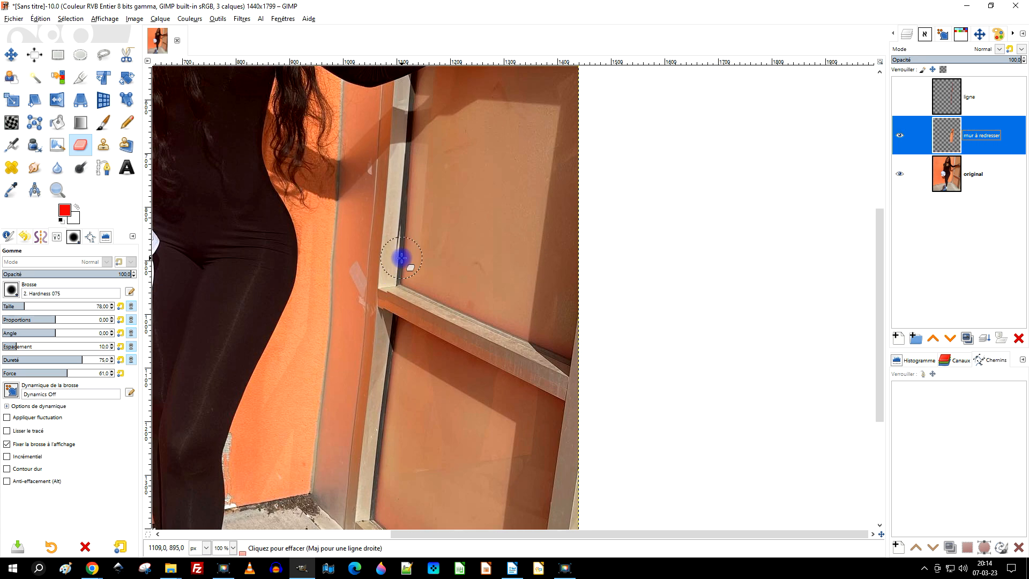
{"action": "scroll", "coordinate": [401, 258], "scroll_direction": "up", "scroll_amount": 1}
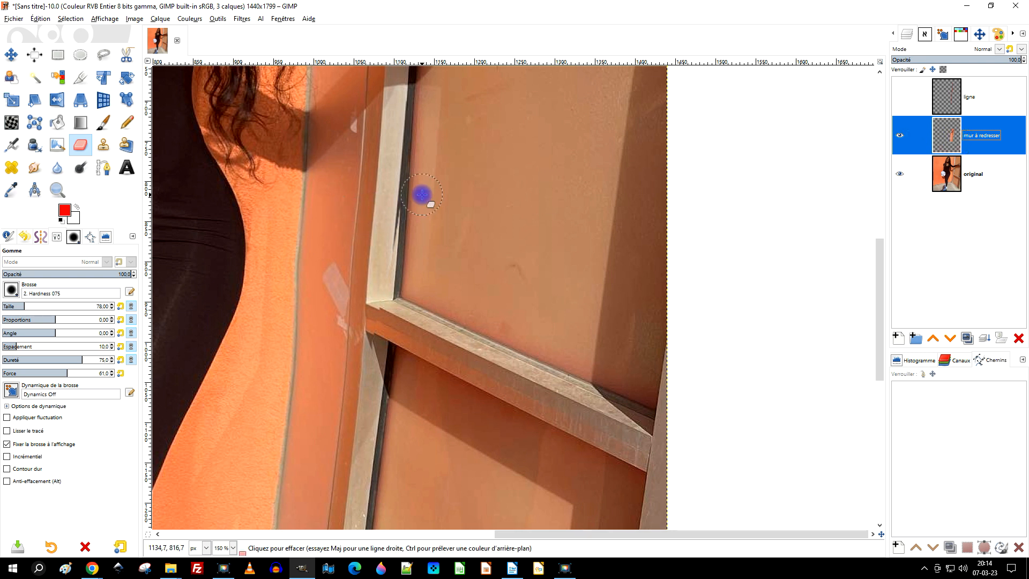
{"action": "left_click", "coordinate": [406, 243]}
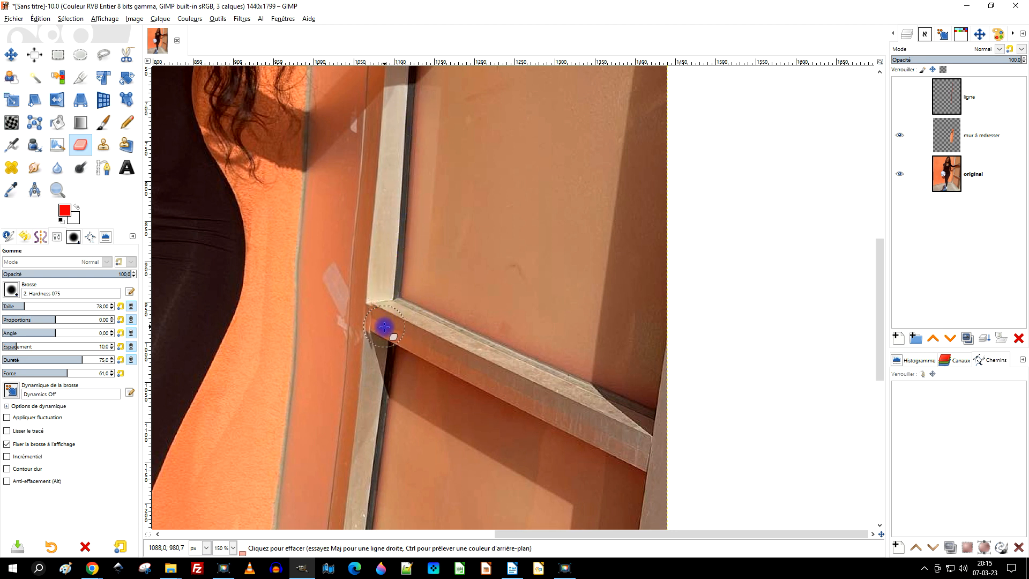
{"action": "left_click_drag", "start_coordinate": [382, 299], "coordinate": [380, 278]}
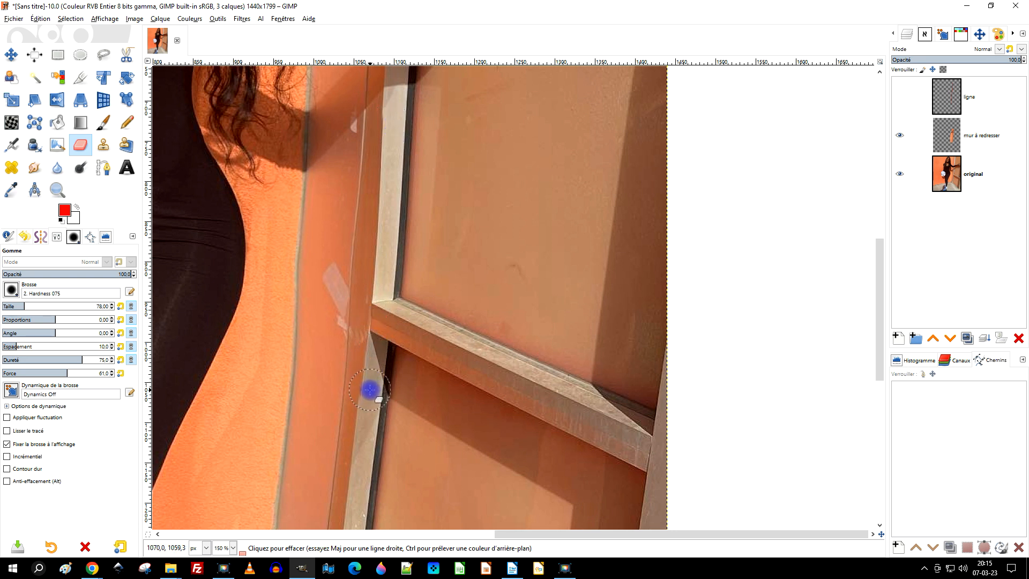
Step: Show the "ligne" layer and lower its opacity to 47.3
{"action": "scroll", "coordinate": [528, 308], "scroll_direction": "down", "scroll_amount": 1}
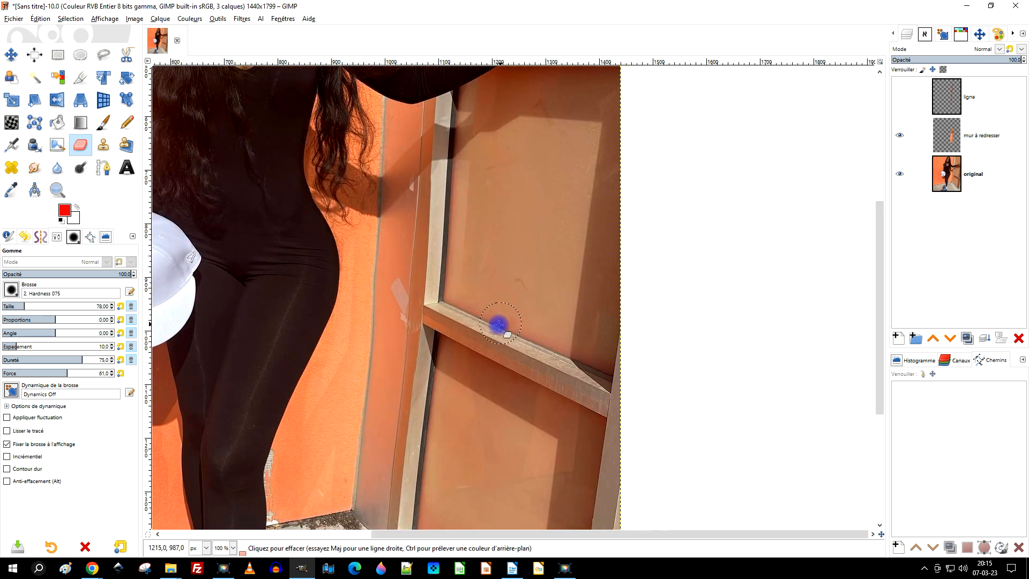
{"action": "left_click_drag", "start_coordinate": [493, 327], "coordinate": [459, 284]}
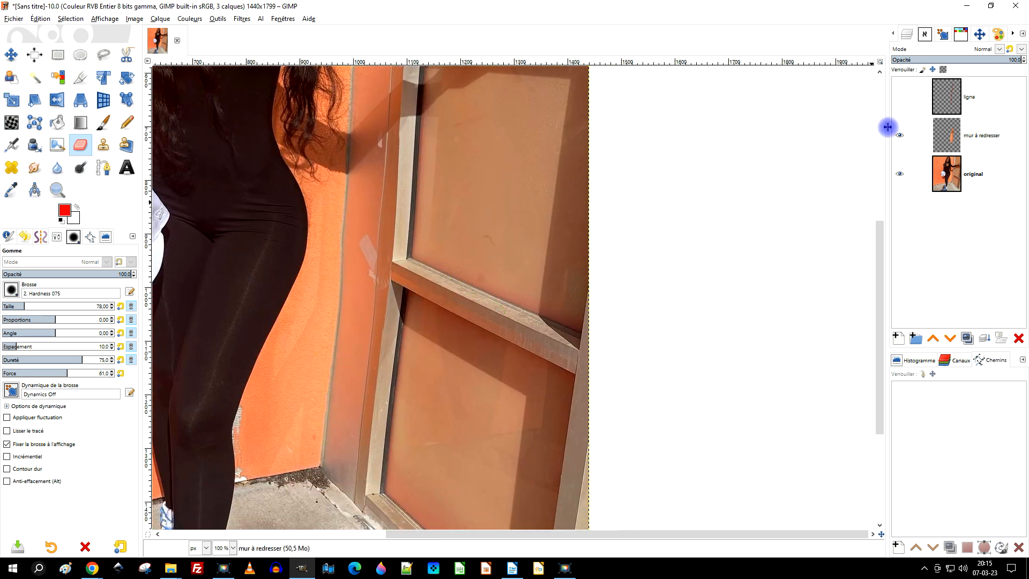
{"action": "scroll", "coordinate": [409, 239], "scroll_direction": "down", "scroll_amount": 1}
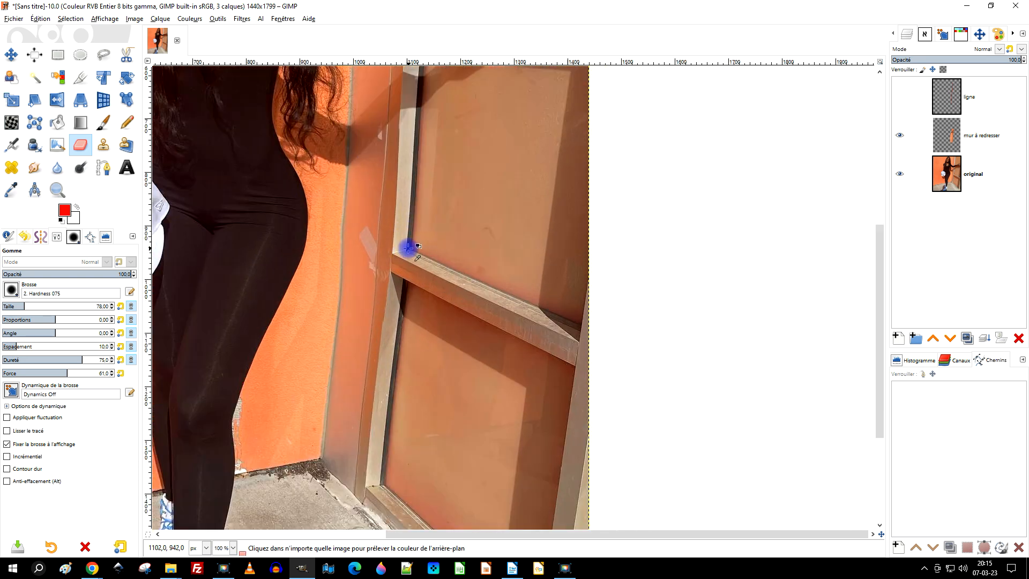
{"action": "left_click", "coordinate": [900, 97]}
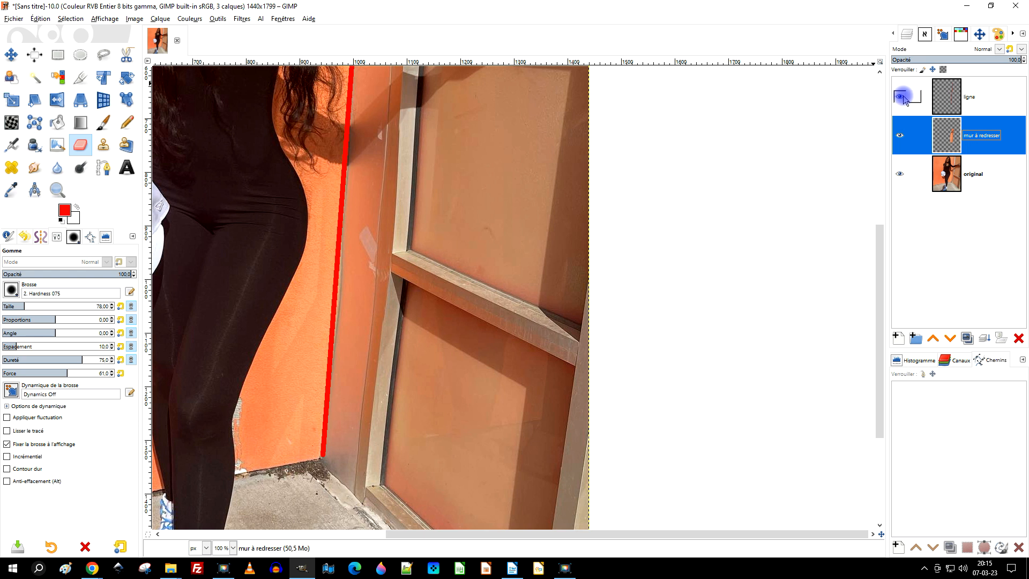
{"action": "left_click", "coordinate": [943, 61]}
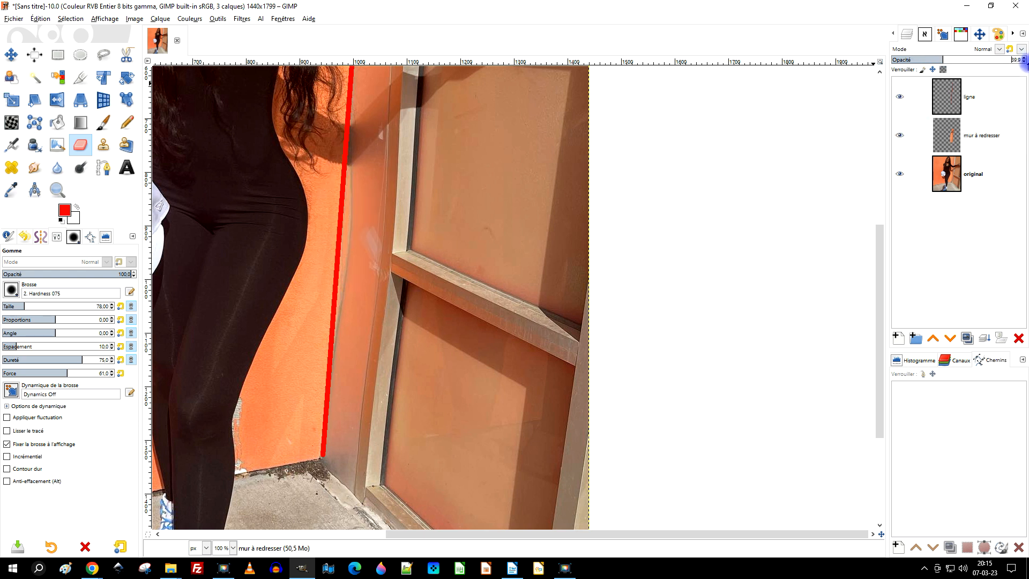
{"action": "left_click", "coordinate": [964, 95]}
{"action": "left_click", "coordinate": [967, 60]}
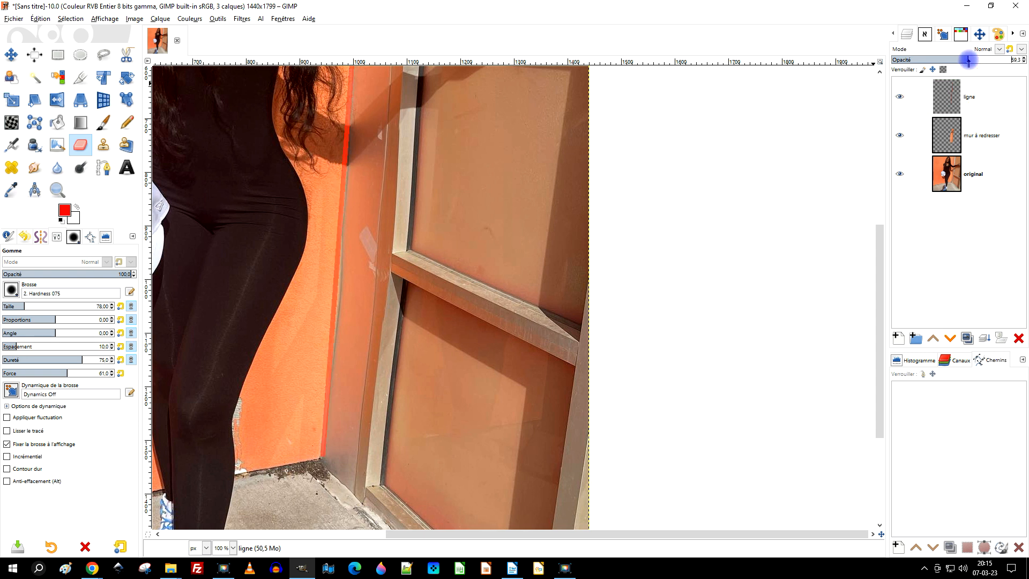
{"action": "left_click_drag", "start_coordinate": [952, 60], "coordinate": [951, 60]}
Step: Push the remaining curve of the wall edge on "mur à redresser" onto the red line with the Warp tool
{"action": "scroll", "coordinate": [379, 314], "scroll_direction": "up", "scroll_amount": 3}
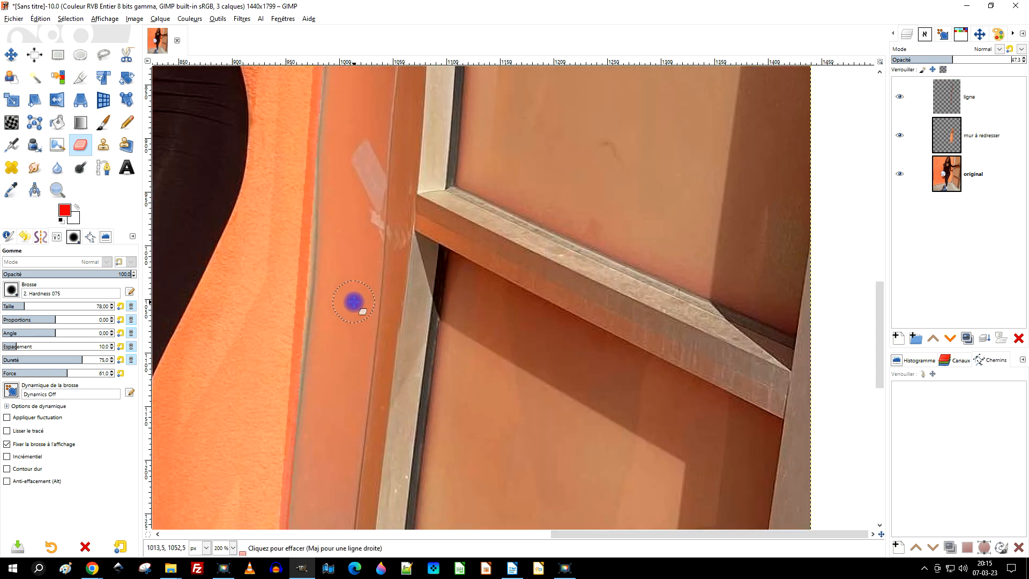
{"action": "scroll", "coordinate": [382, 316], "scroll_direction": "down", "scroll_amount": 3}
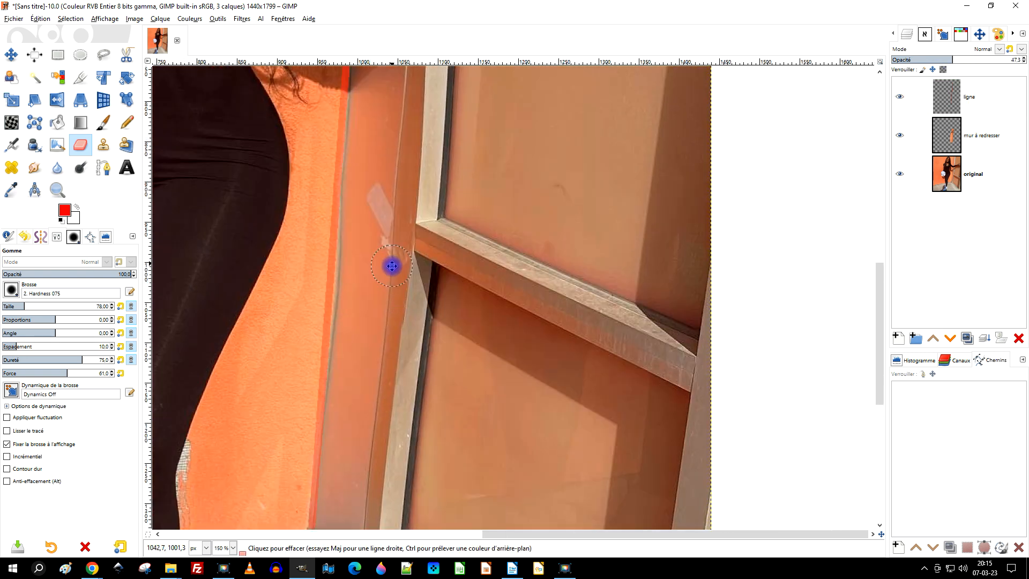
{"action": "left_click_drag", "start_coordinate": [371, 284], "coordinate": [386, 352]}
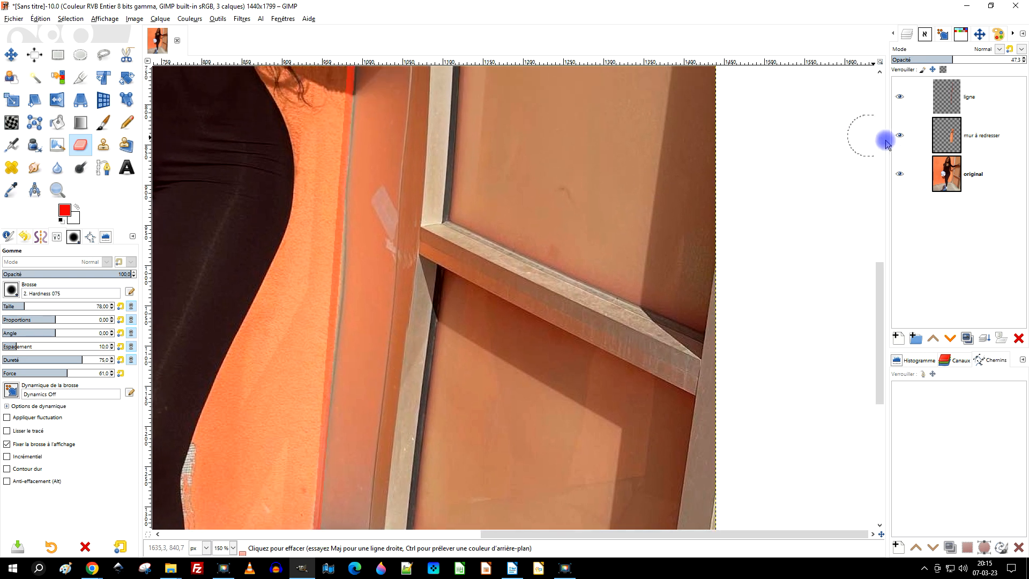
{"action": "left_click", "coordinate": [916, 135]}
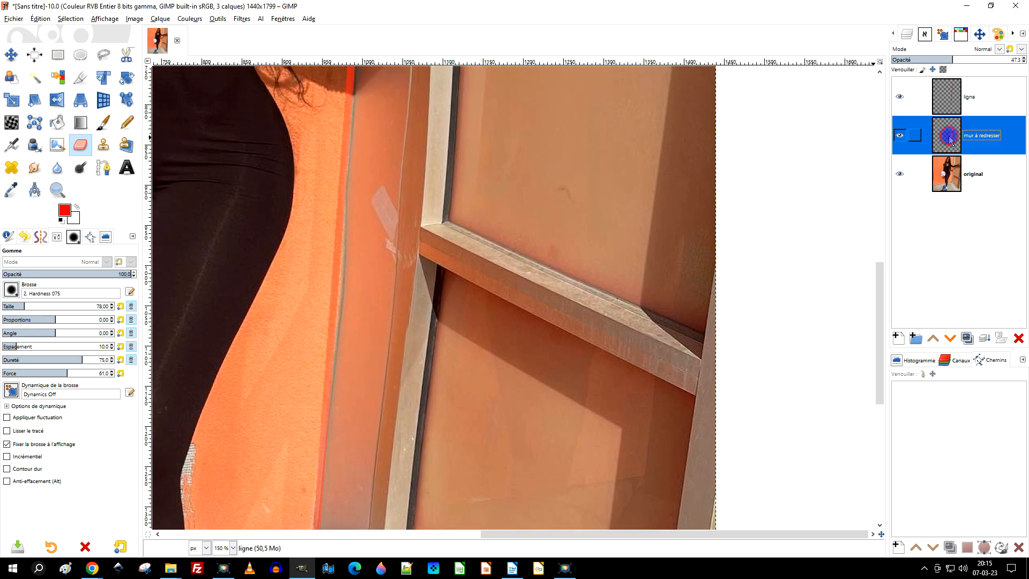
{"action": "left_click", "coordinate": [18, 124]}
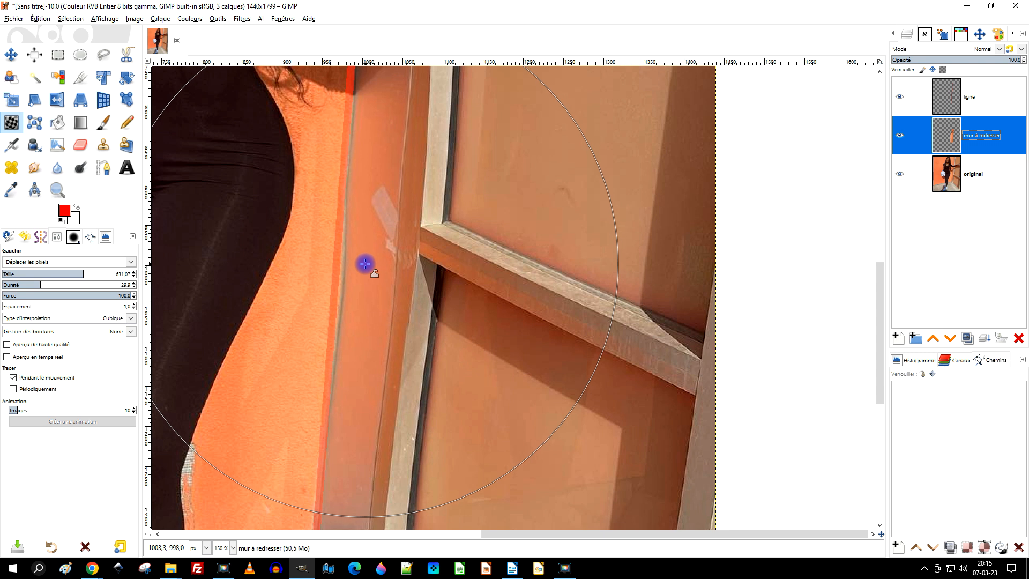
{"action": "left_click_drag", "start_coordinate": [349, 272], "coordinate": [341, 272]}
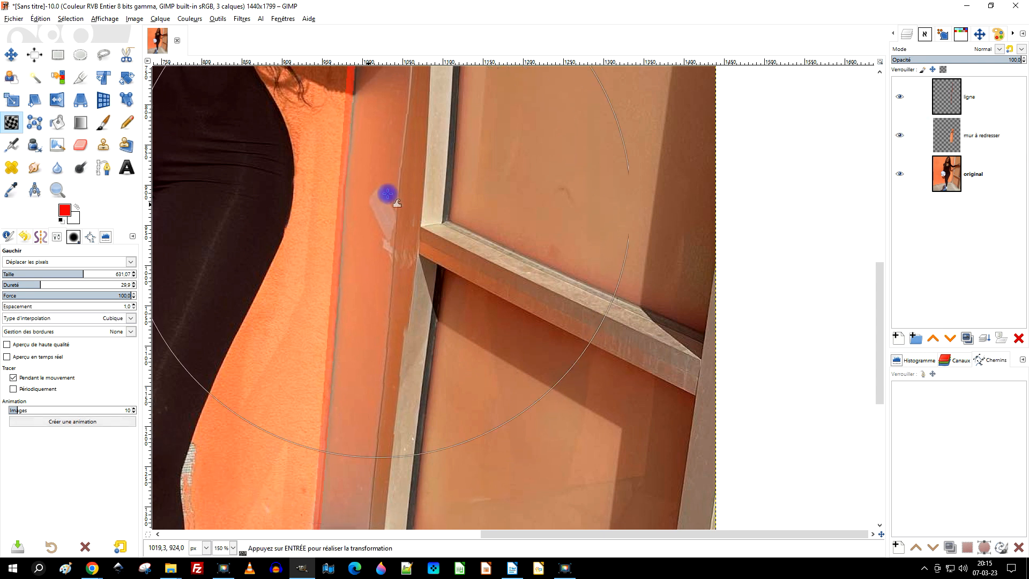
Step: Set the Warp tool's size to 423.81, refine the upper wall and door frame edges, and apply the warp
{"action": "scroll", "coordinate": [402, 340], "scroll_direction": "up", "scroll_amount": 5}
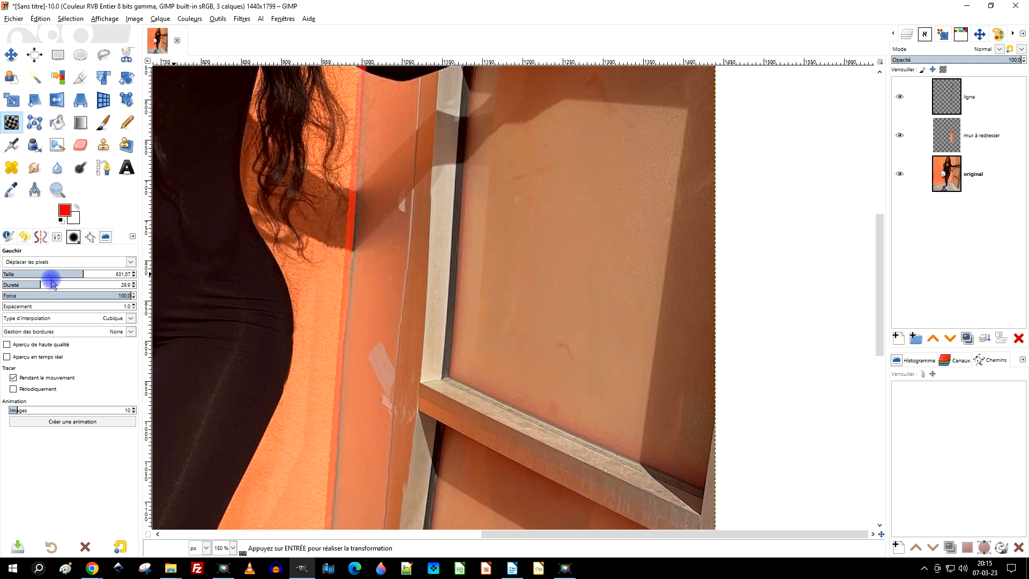
{"action": "mouse_move", "coordinate": [71, 274]}
{"action": "left_mouse_down"}
{"action": "mouse_move", "coordinate": [368, 223]}
{"action": "mouse_move", "coordinate": [74, 270]}
{"action": "left_mouse_up"}
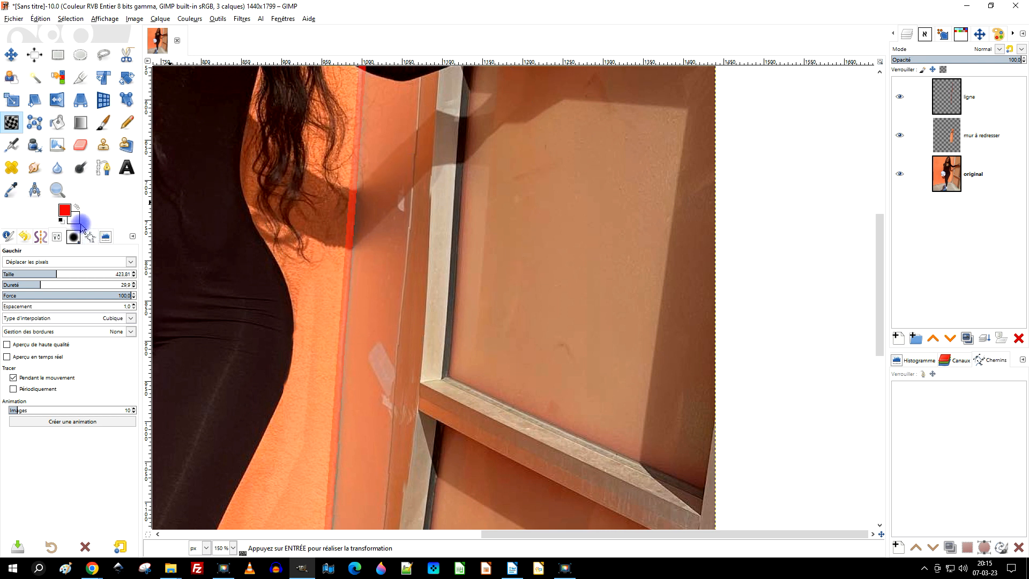
{"action": "left_click", "coordinate": [66, 62]}
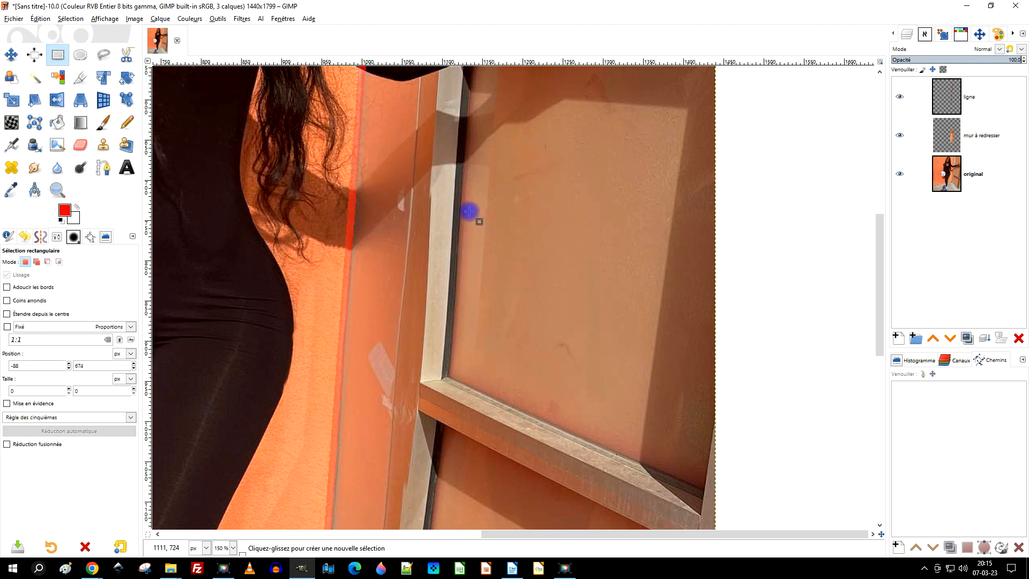
Step: Set the Eraser to size 267 on "mur à redresser", try erasing beside the door frame, and undo the stroke
{"action": "scroll", "coordinate": [492, 258], "scroll_direction": "down", "scroll_amount": 4}
{"action": "scroll", "coordinate": [493, 258], "scroll_direction": "up", "scroll_amount": 2}
{"action": "left_click_drag", "start_coordinate": [559, 224], "coordinate": [489, 281]}
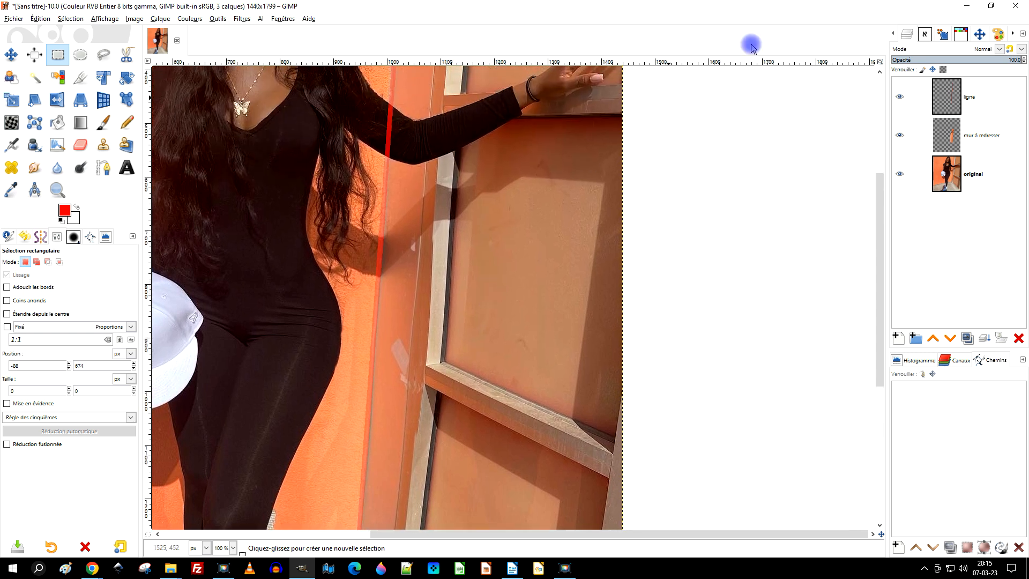
{"action": "left_click", "coordinate": [946, 137]}
{"action": "scroll", "coordinate": [471, 213], "scroll_direction": "up", "scroll_amount": 1}
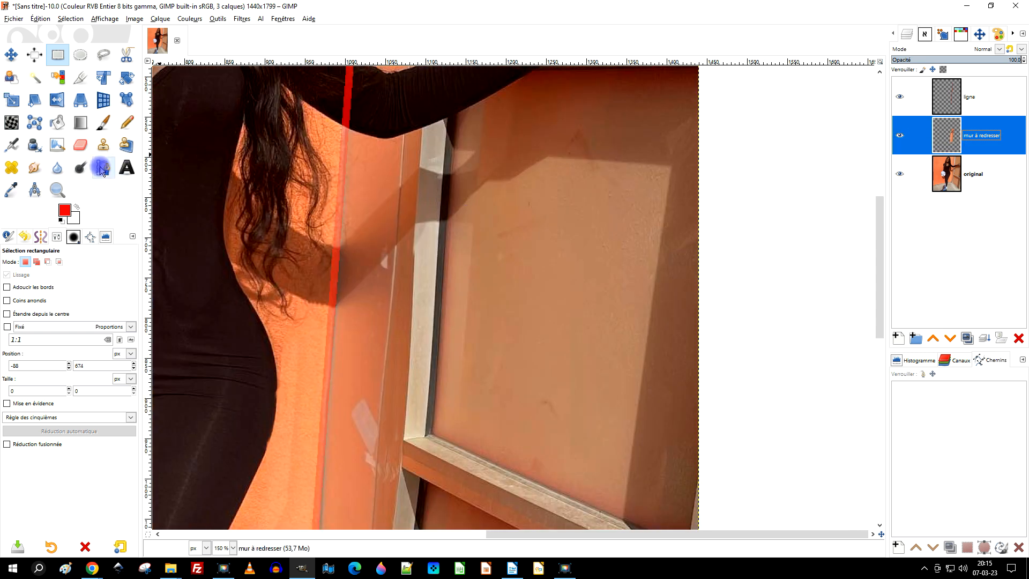
{"action": "left_click", "coordinate": [80, 144]}
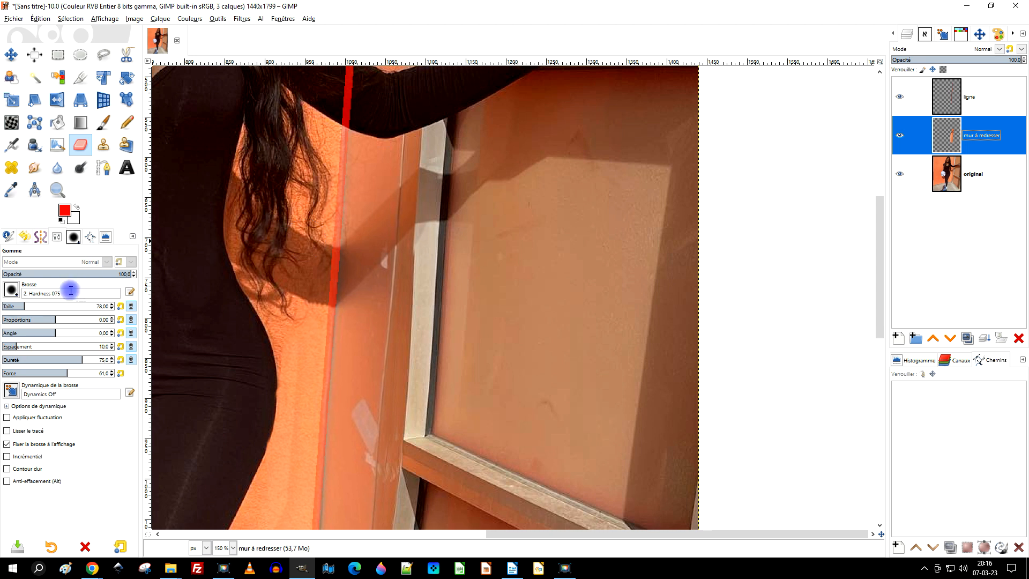
{"action": "left_click", "coordinate": [49, 304]}
{"action": "left_click", "coordinate": [402, 239]}
{"action": "key", "text": "ctrl+z"}
Step: Erase the warped patch overlapping the upper door frame and panel on "mur à redresser" with the Eraser at size 267
{"action": "mouse_move", "coordinate": [495, 255]}
{"action": "left_mouse_down"}
{"action": "mouse_move", "coordinate": [481, 290]}
{"action": "mouse_move", "coordinate": [453, 283]}
{"action": "left_mouse_up"}
{"action": "left_click", "coordinate": [900, 173]}
{"action": "left_click", "coordinate": [945, 146]}
{"action": "left_click", "coordinate": [480, 304]}
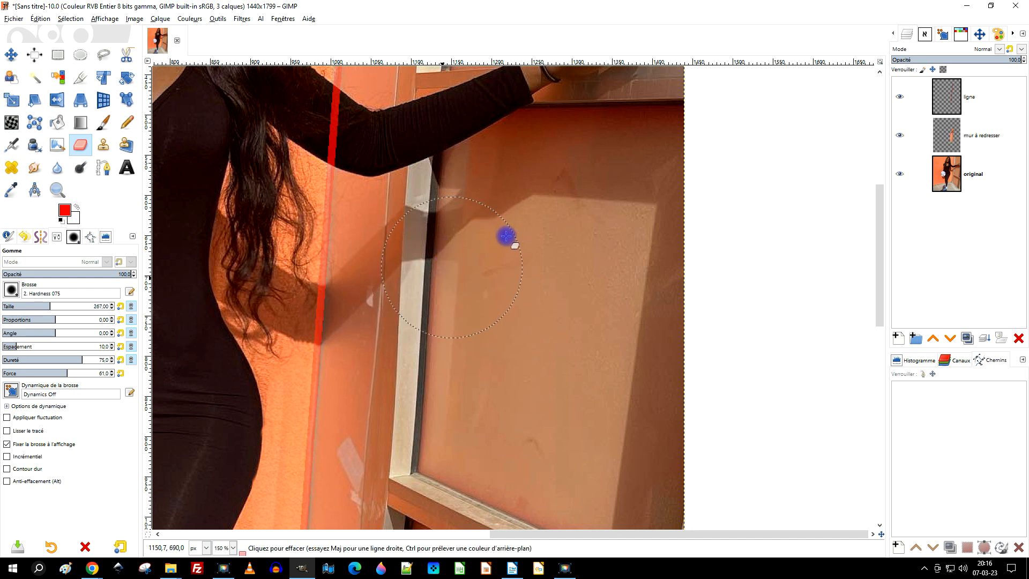
Step: Examine the lower wall edge and door frame close up, and undo the last eraser stroke
{"action": "scroll", "coordinate": [506, 280], "scroll_direction": "down", "scroll_amount": 3}
{"action": "scroll", "coordinate": [475, 207], "scroll_direction": "down", "scroll_amount": 1}
{"action": "scroll", "coordinate": [498, 229], "scroll_direction": "down", "scroll_amount": 1}
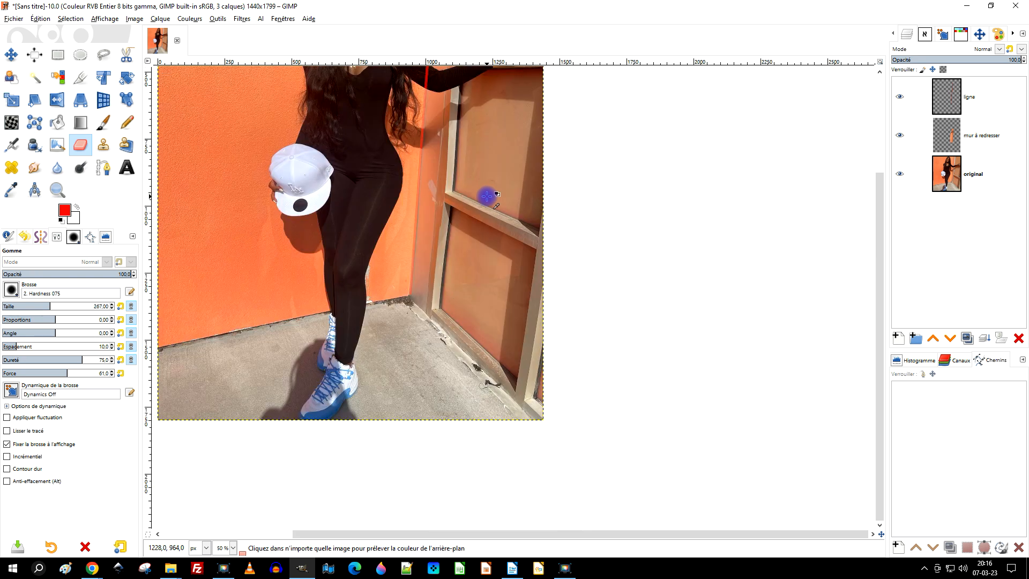
{"action": "scroll", "coordinate": [489, 195], "scroll_direction": "up", "scroll_amount": 4}
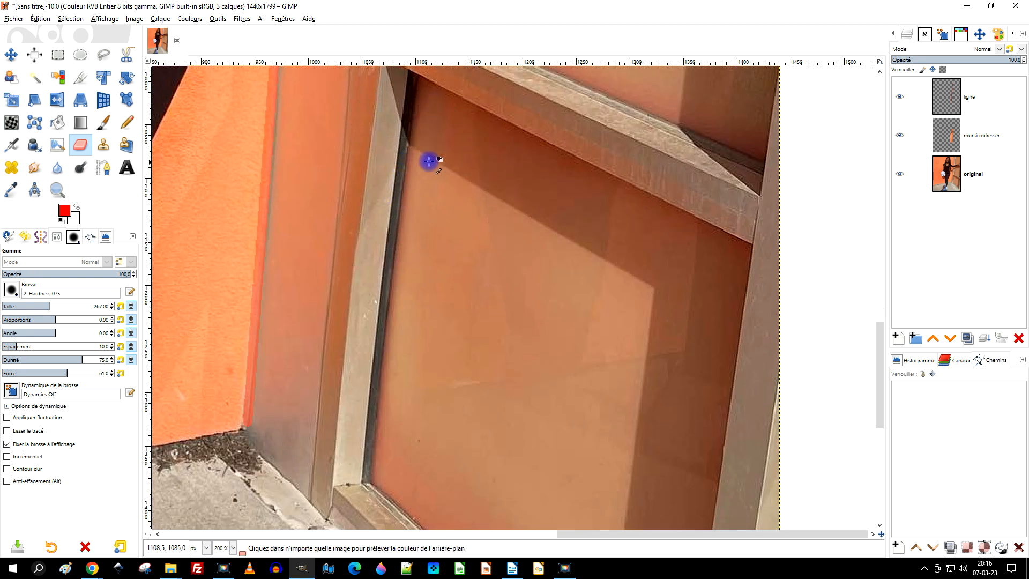
{"action": "key", "text": "ctrl+z"}
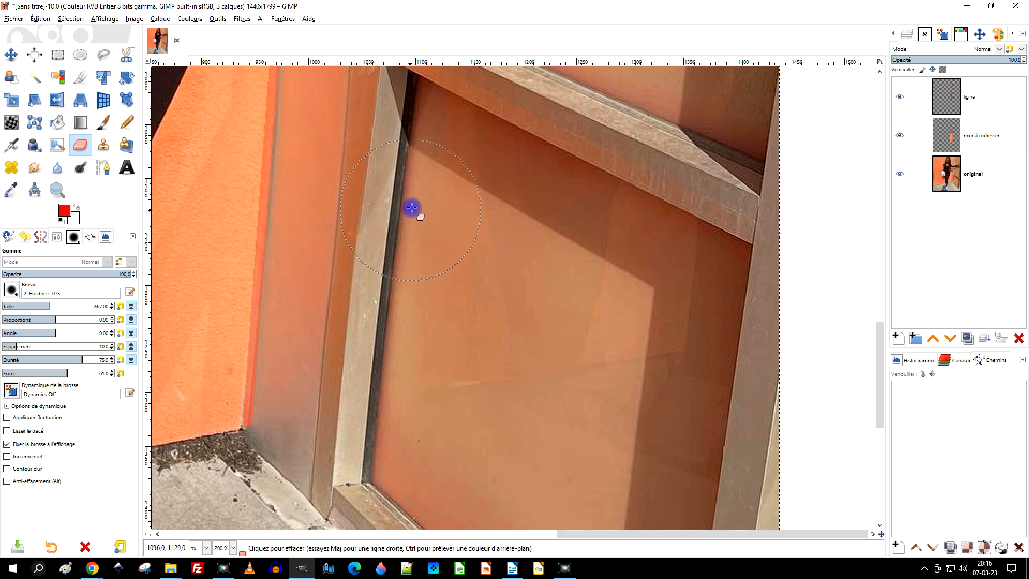
{"action": "scroll", "coordinate": [464, 179], "scroll_direction": "down", "scroll_amount": 4}
{"action": "scroll", "coordinate": [474, 196], "scroll_direction": "down", "scroll_amount": 1}
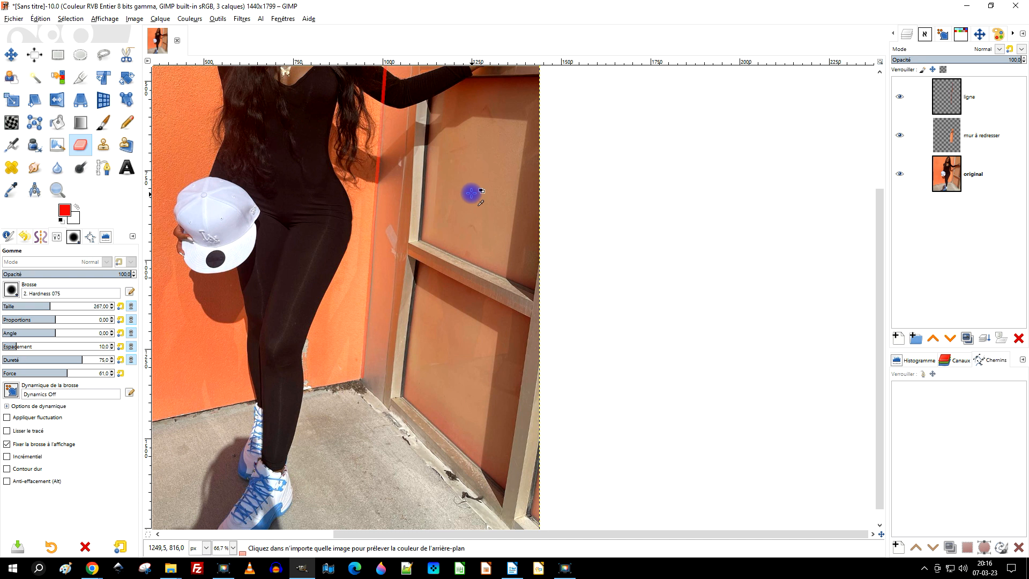
Step: Hide the "ligne" layer and compare the whole photo with and without "mur à redresser"
{"action": "left_click_drag", "start_coordinate": [473, 195], "coordinate": [464, 299]}
{"action": "left_click", "coordinate": [899, 97]}
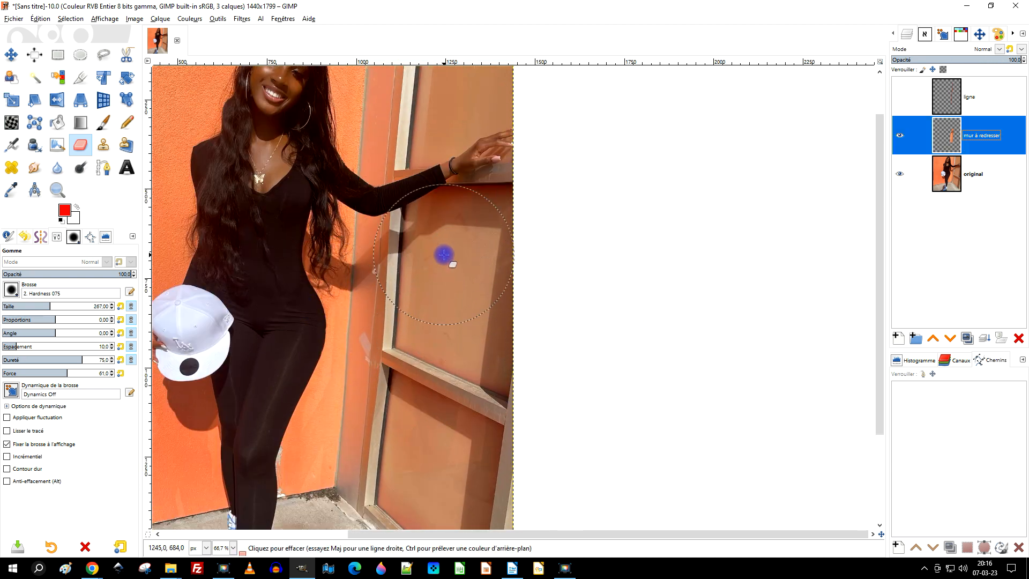
{"action": "scroll", "coordinate": [494, 287], "scroll_direction": "down", "scroll_amount": 2}
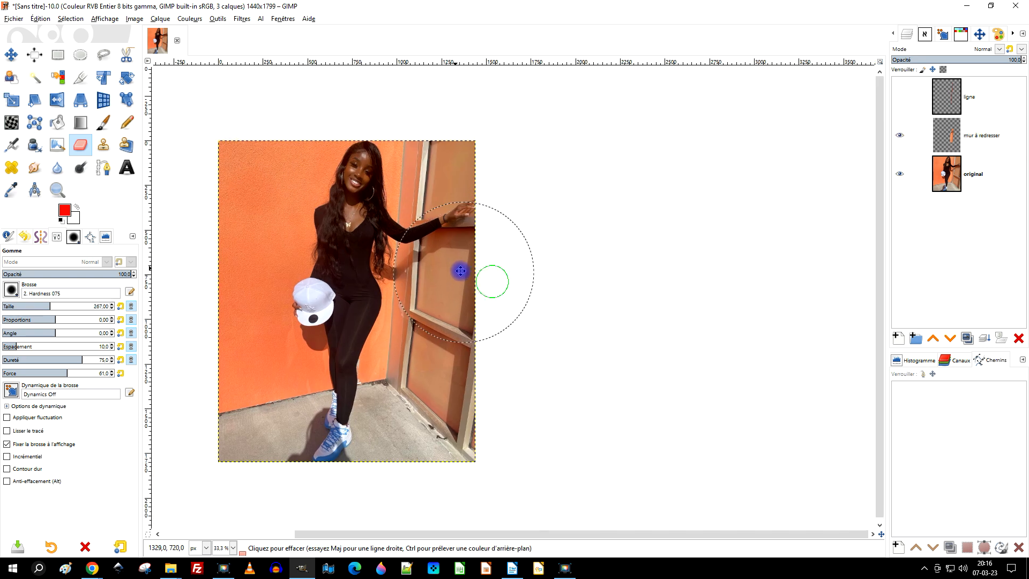
{"action": "left_click", "coordinate": [970, 138]}
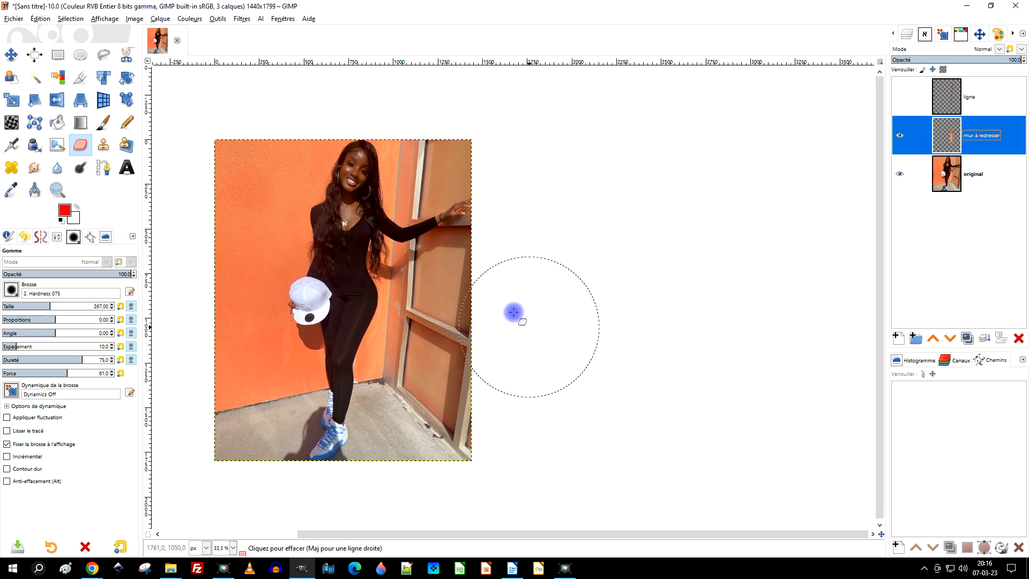
{"action": "scroll", "coordinate": [512, 289], "scroll_direction": "up", "scroll_amount": 1}
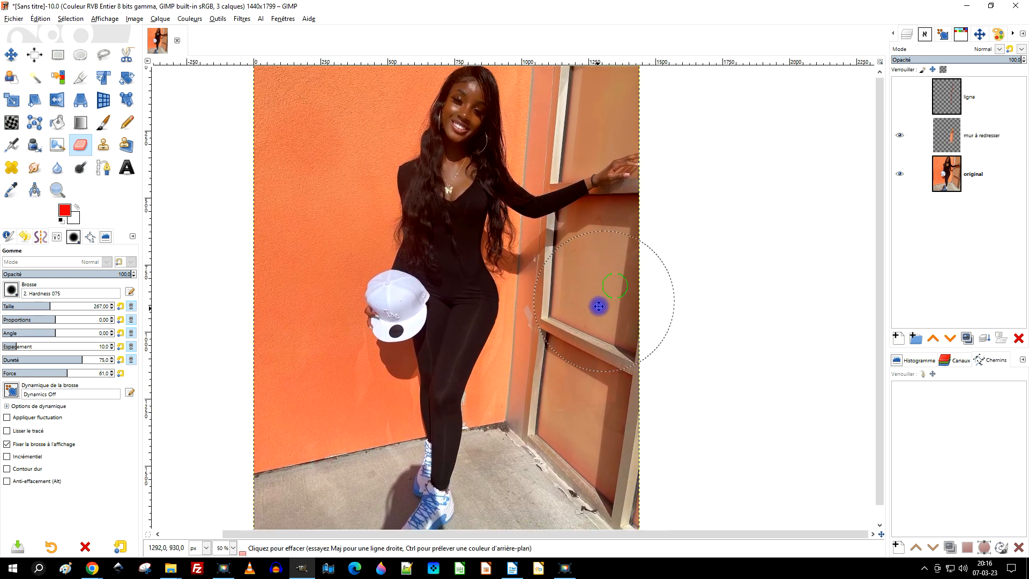
{"action": "scroll", "coordinate": [602, 299], "scroll_direction": "down", "scroll_amount": 1}
{"action": "scroll", "coordinate": [597, 300], "scroll_direction": "up", "scroll_amount": 1}
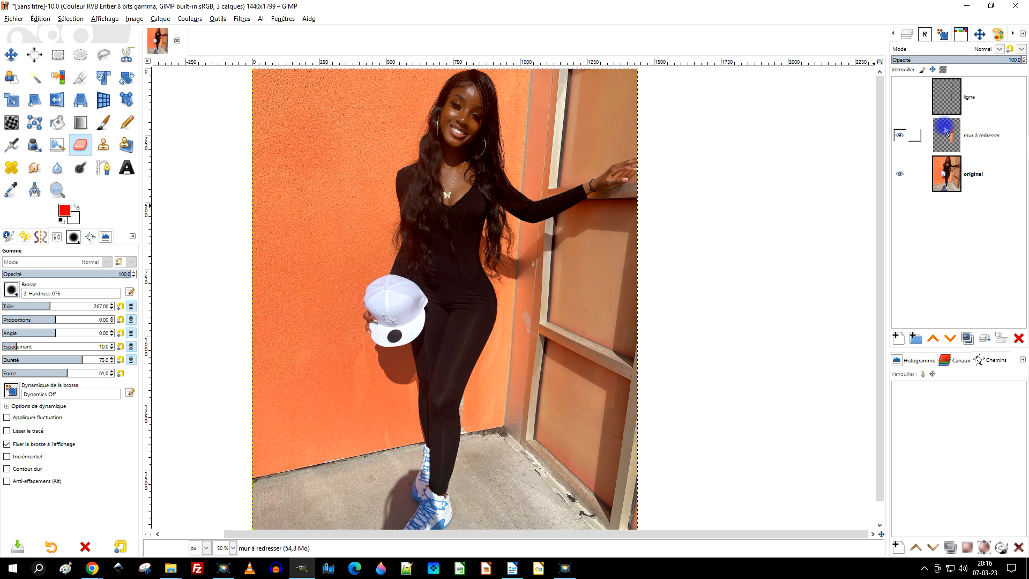
{"action": "left_click", "coordinate": [900, 138]}
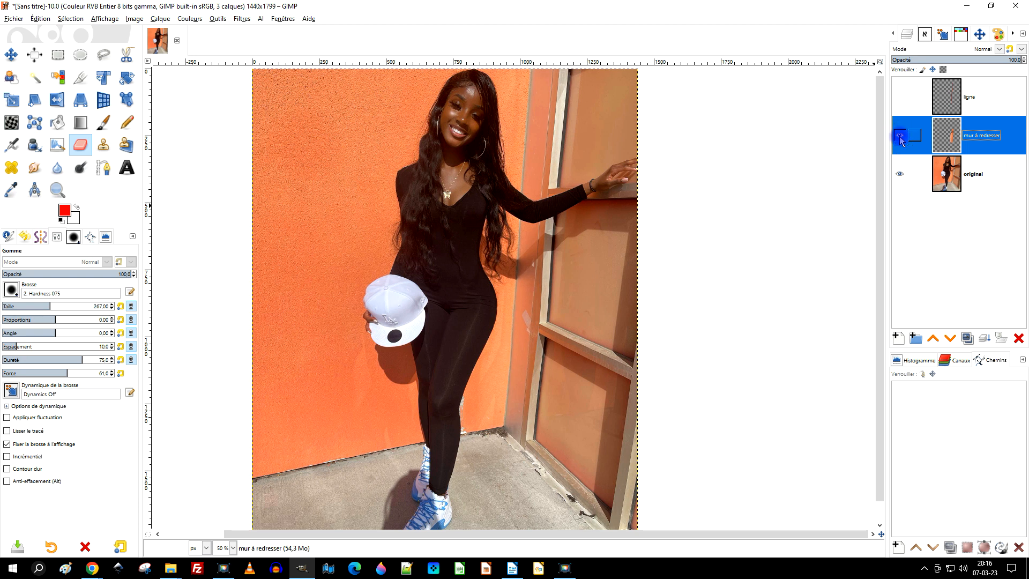
{"action": "mouse_move", "coordinate": [678, 416]}
{"action": "left_mouse_down"}
{"action": "mouse_move", "coordinate": [701, 392]}
{"action": "mouse_move", "coordinate": [750, 379]}
{"action": "mouse_move", "coordinate": [764, 413]}
{"action": "mouse_move", "coordinate": [773, 404]}
{"action": "left_mouse_up"}
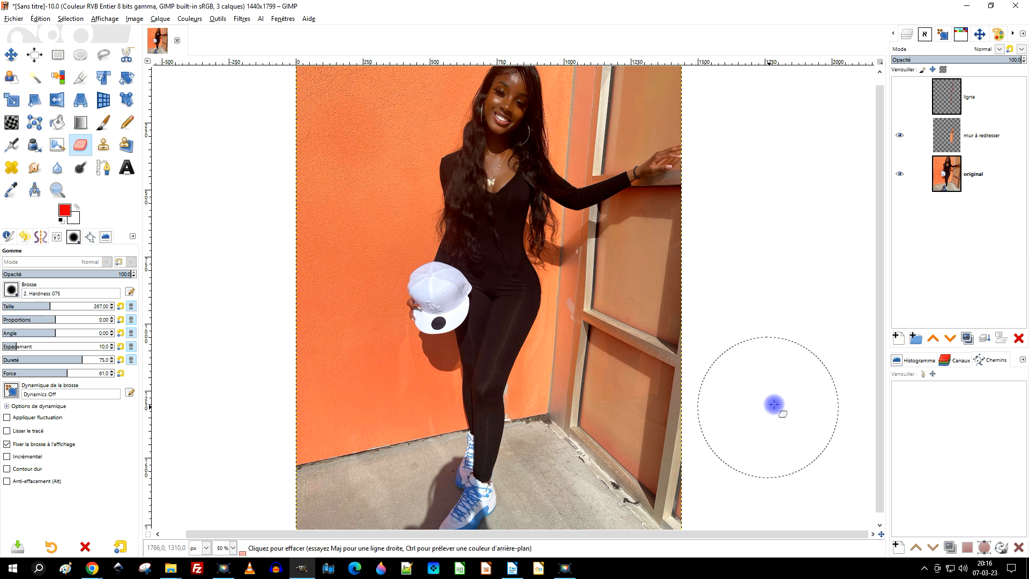